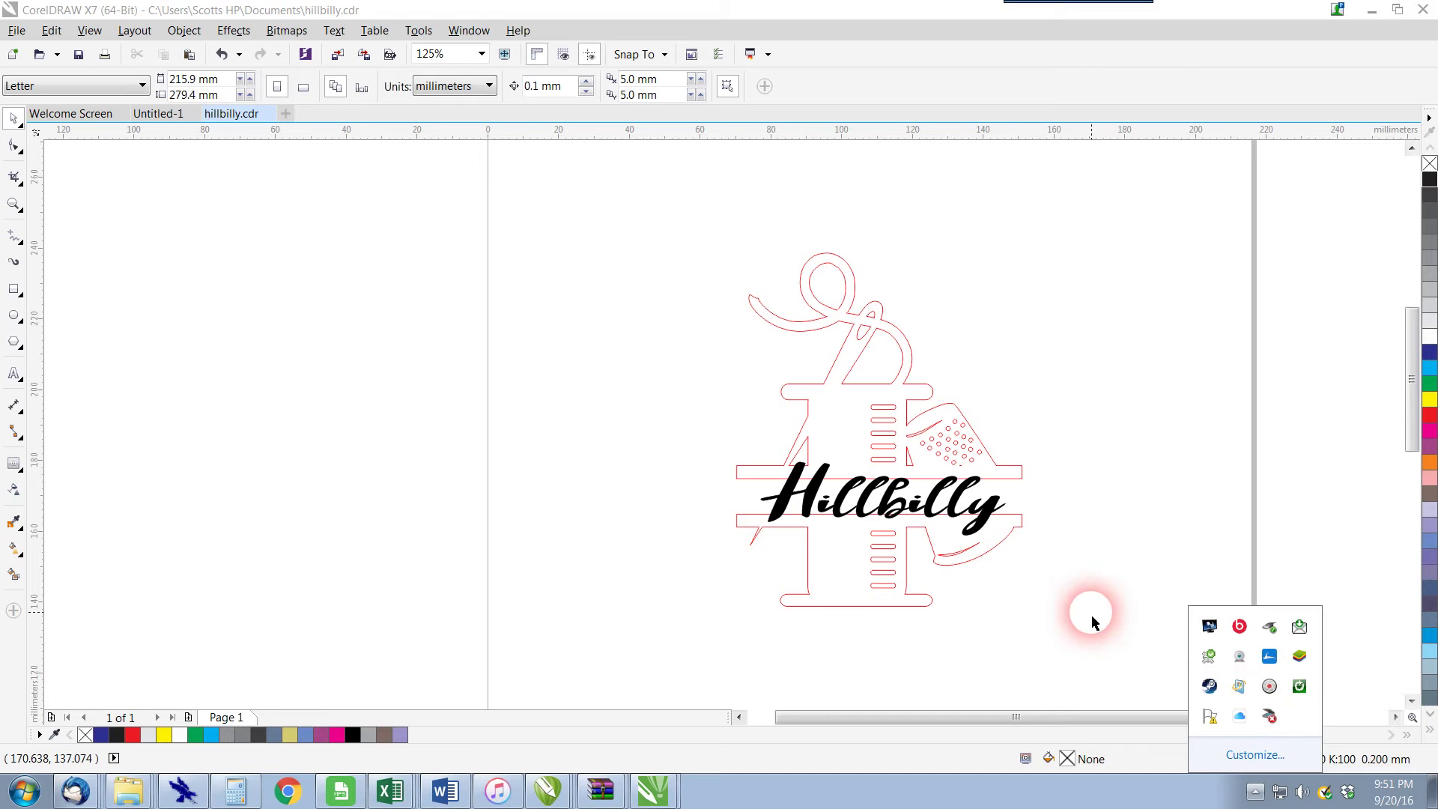
Step: Ungroup the sewing-title graphic with Object > Group > Ungroup Objects
click(1092, 622)
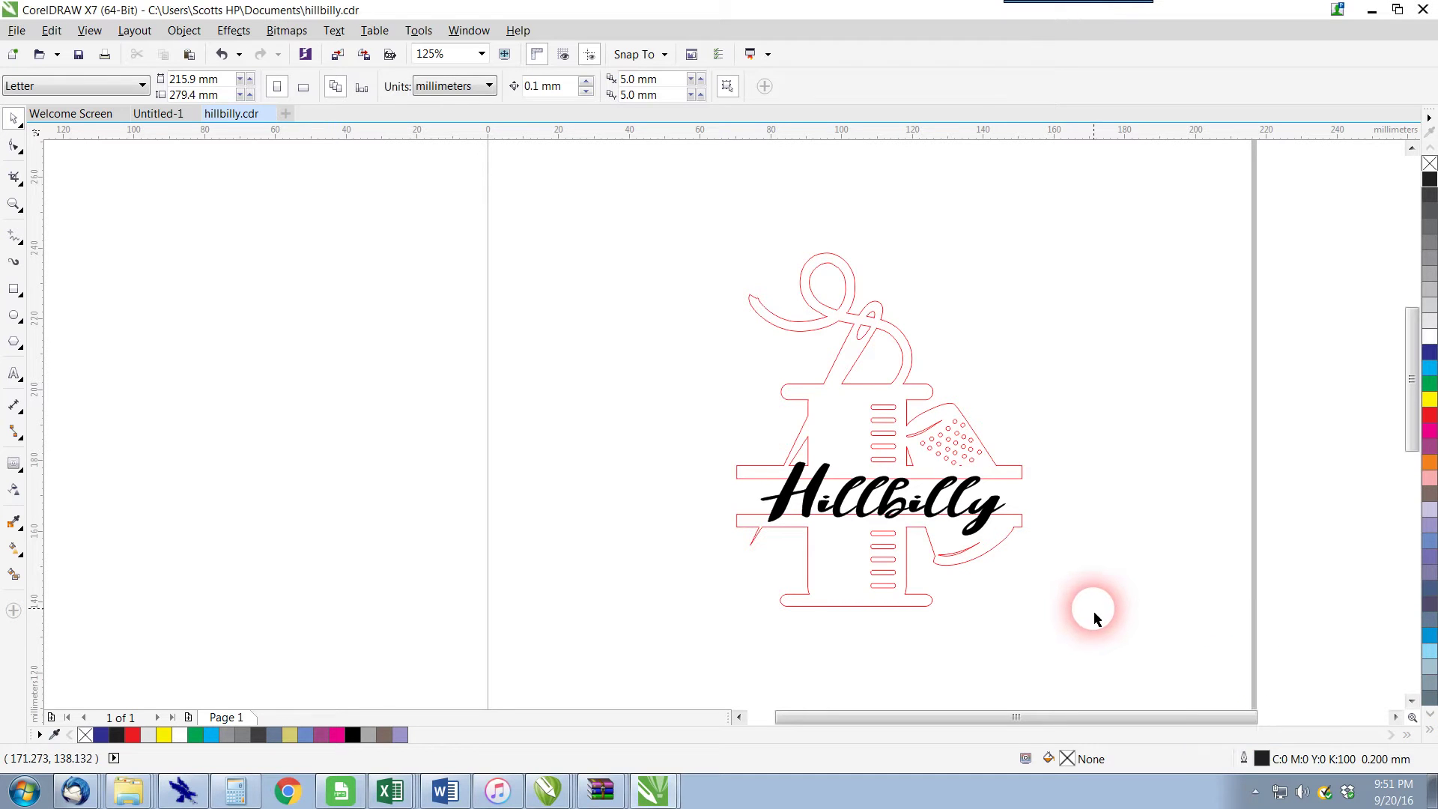
click(869, 389)
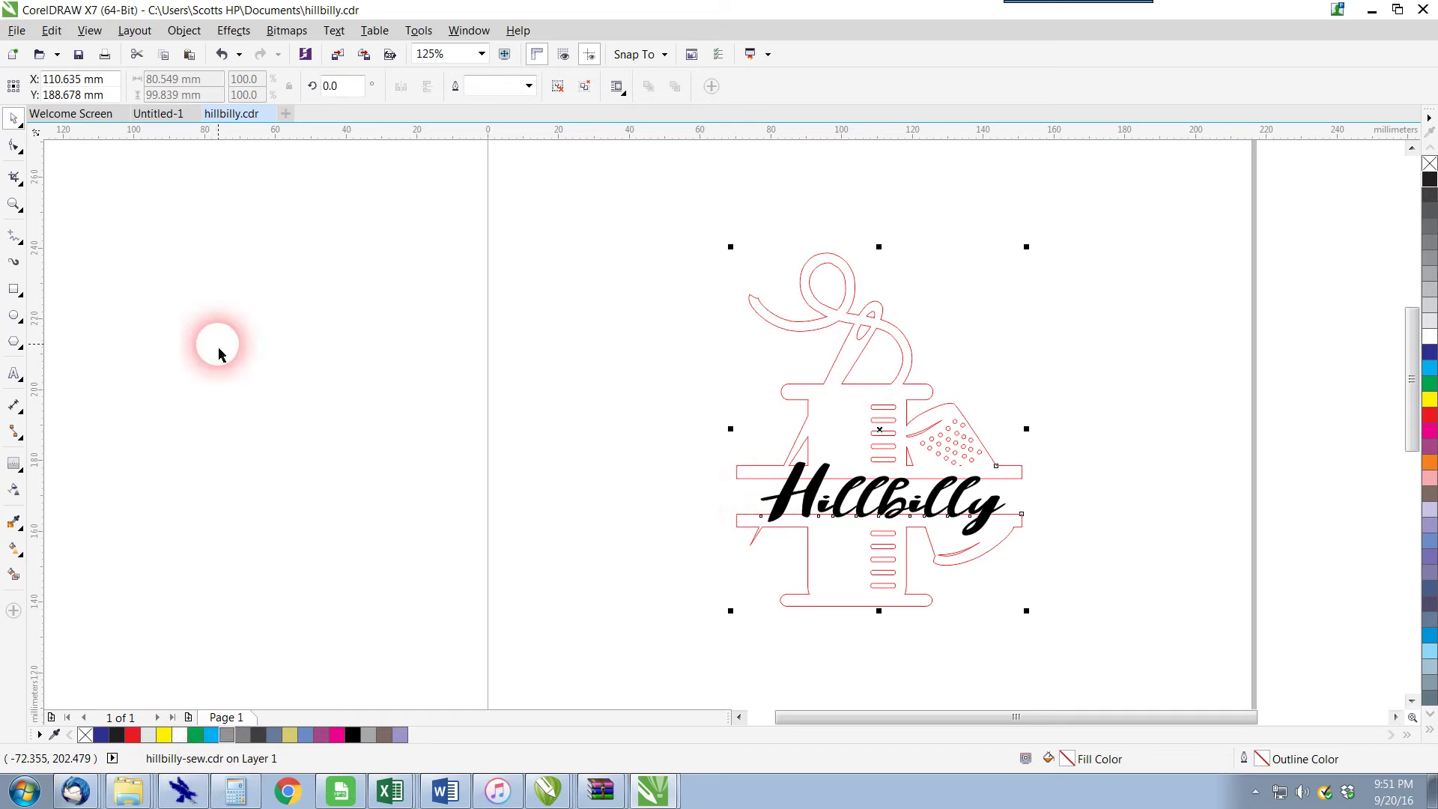
click(184, 30)
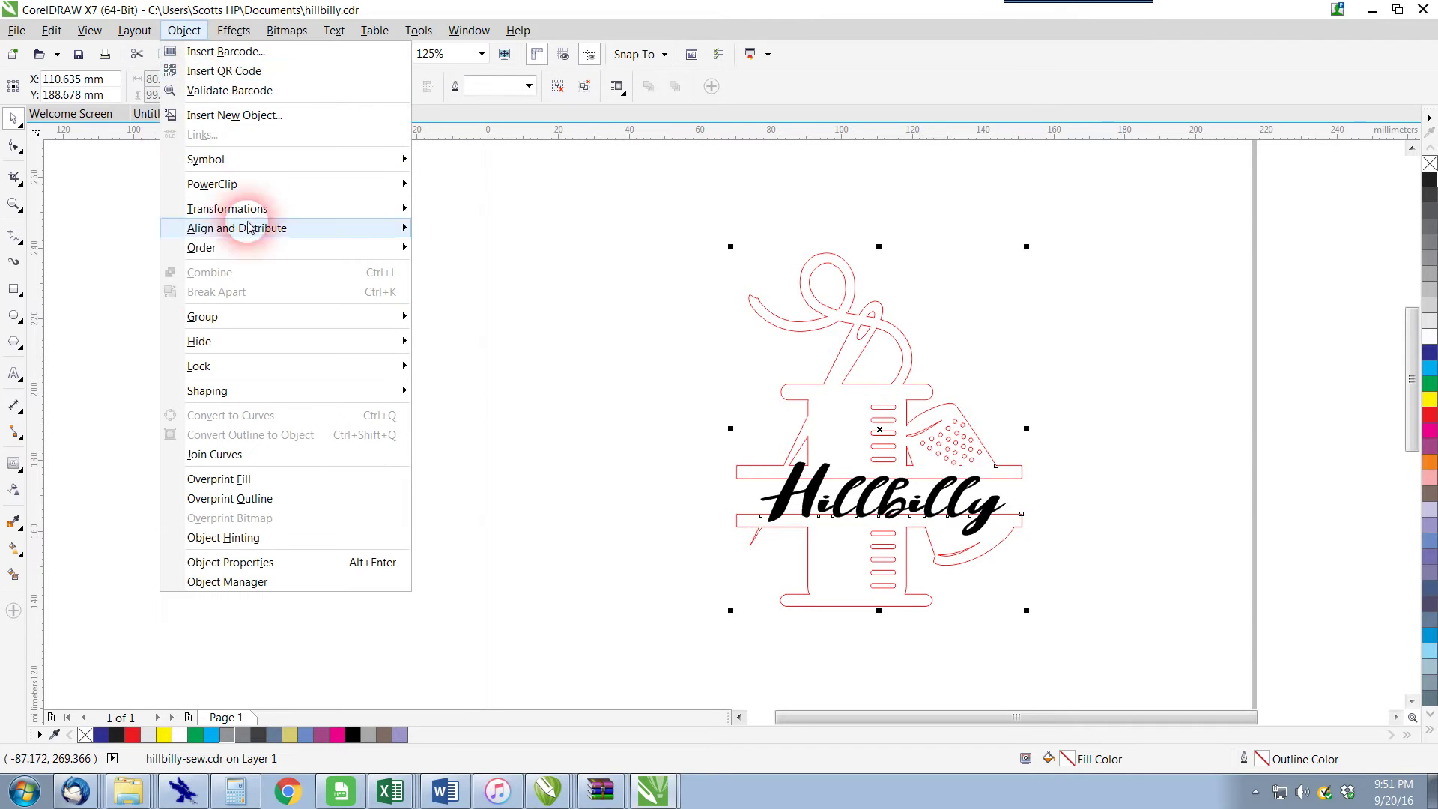
mouse_move(299, 316)
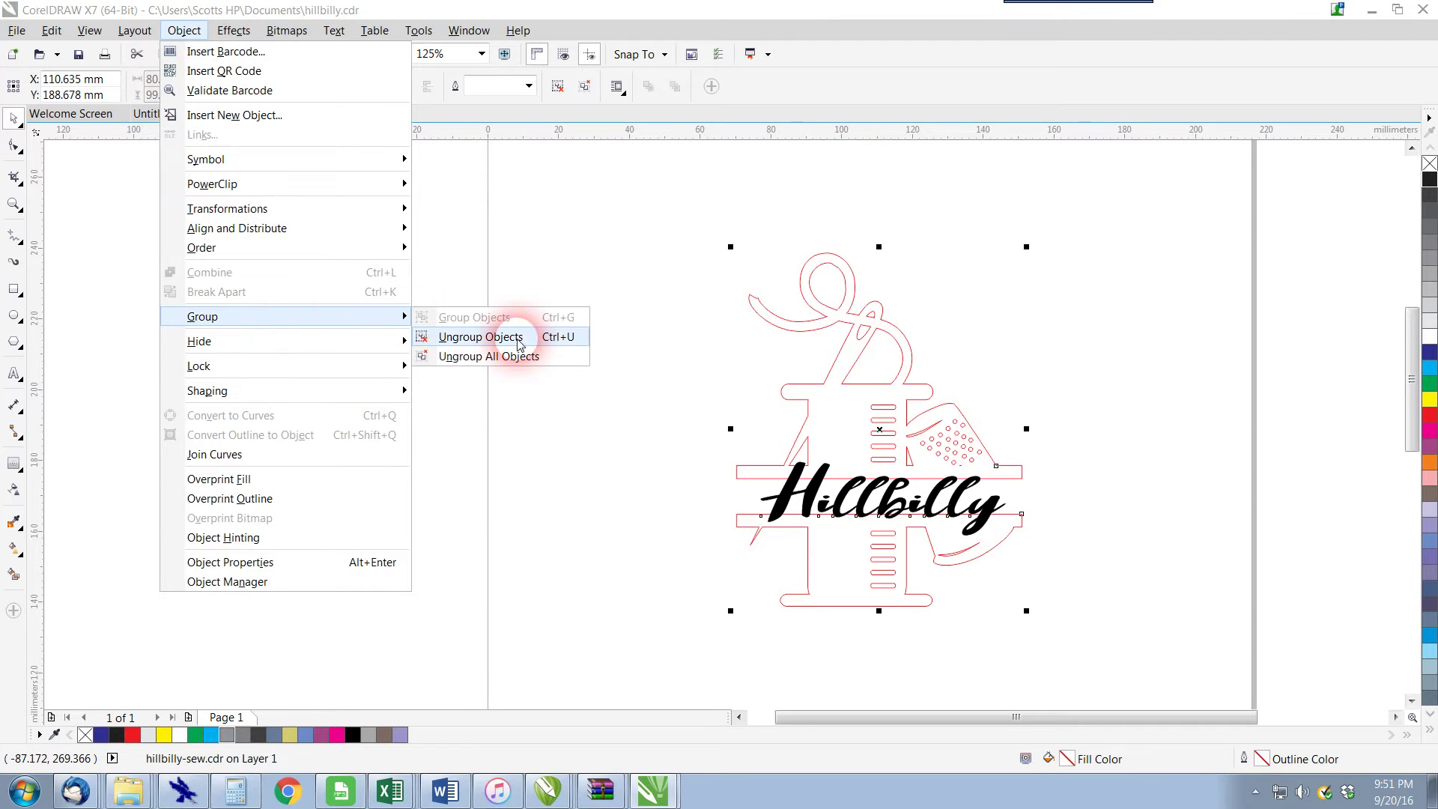
click(519, 337)
click(629, 432)
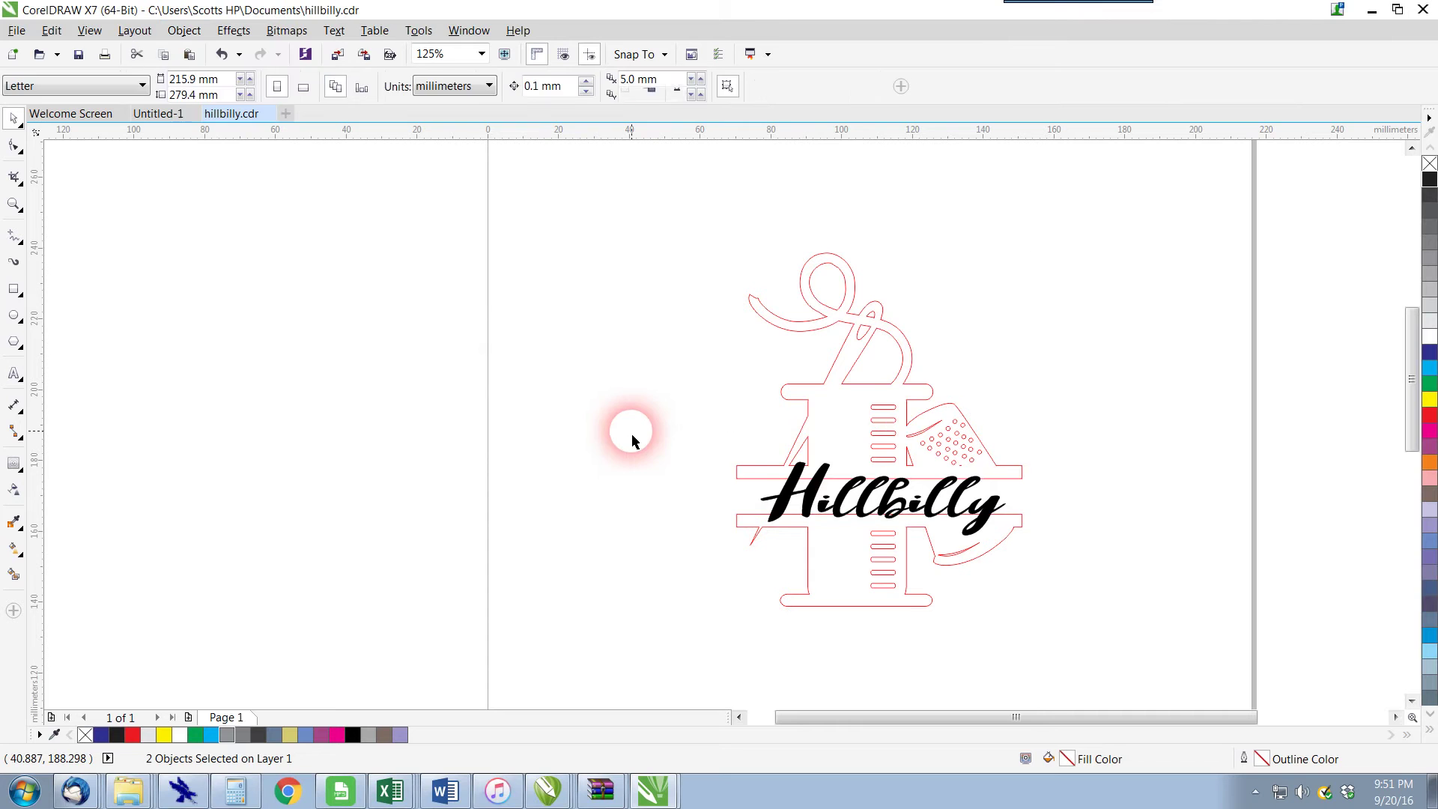
Step: Ungroup the red sewing-spool graphic again so it splits into two separate pieces
click(826, 506)
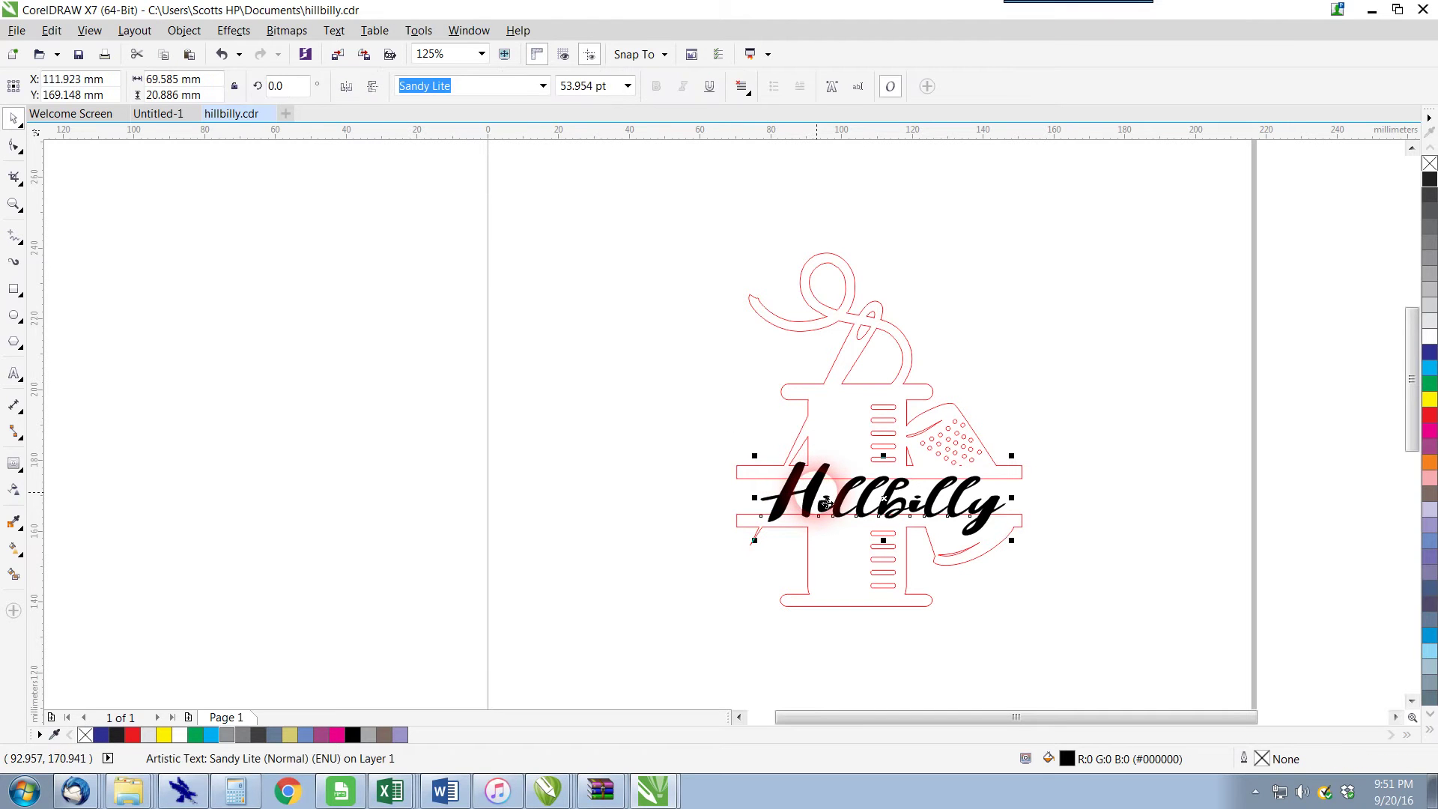
click(868, 387)
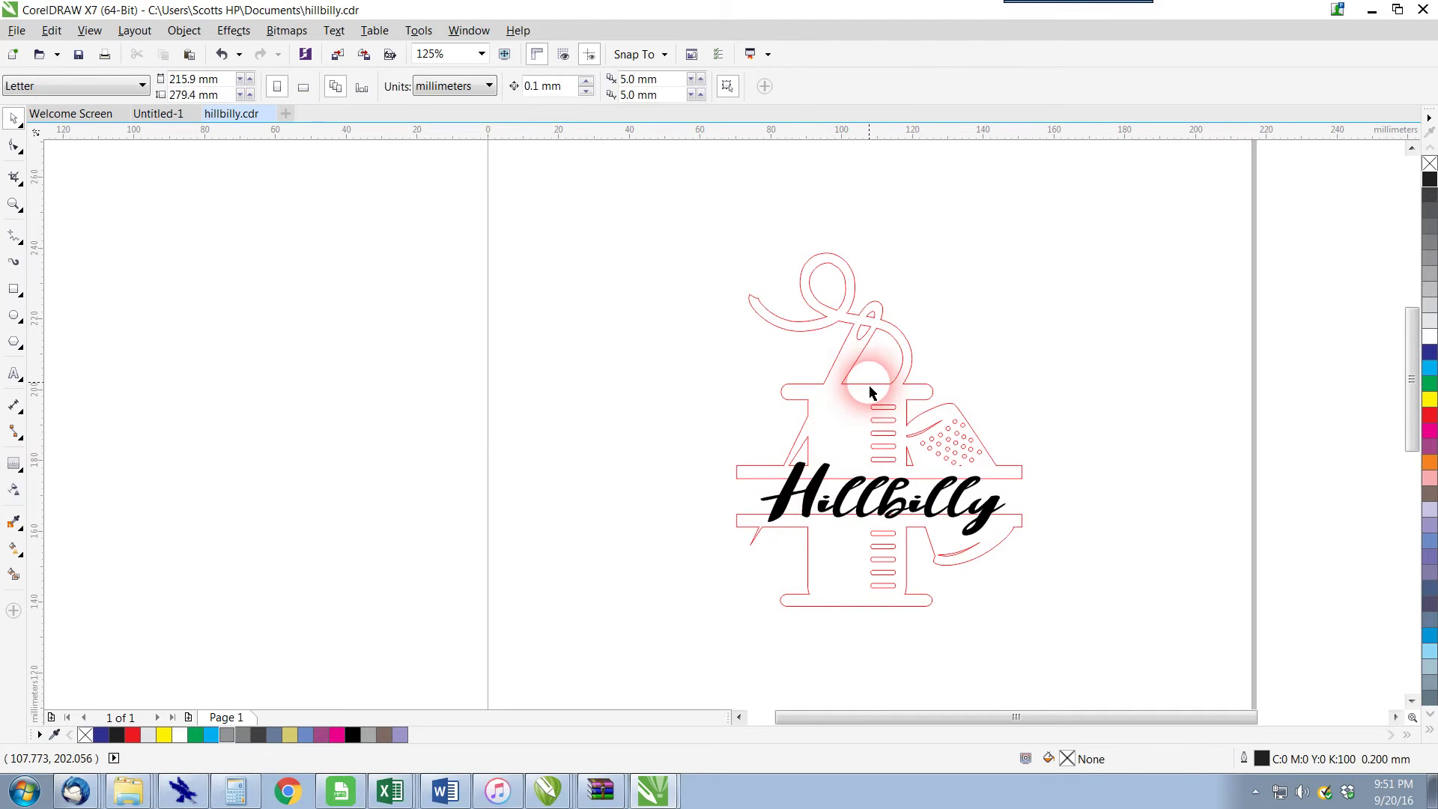
click(880, 393)
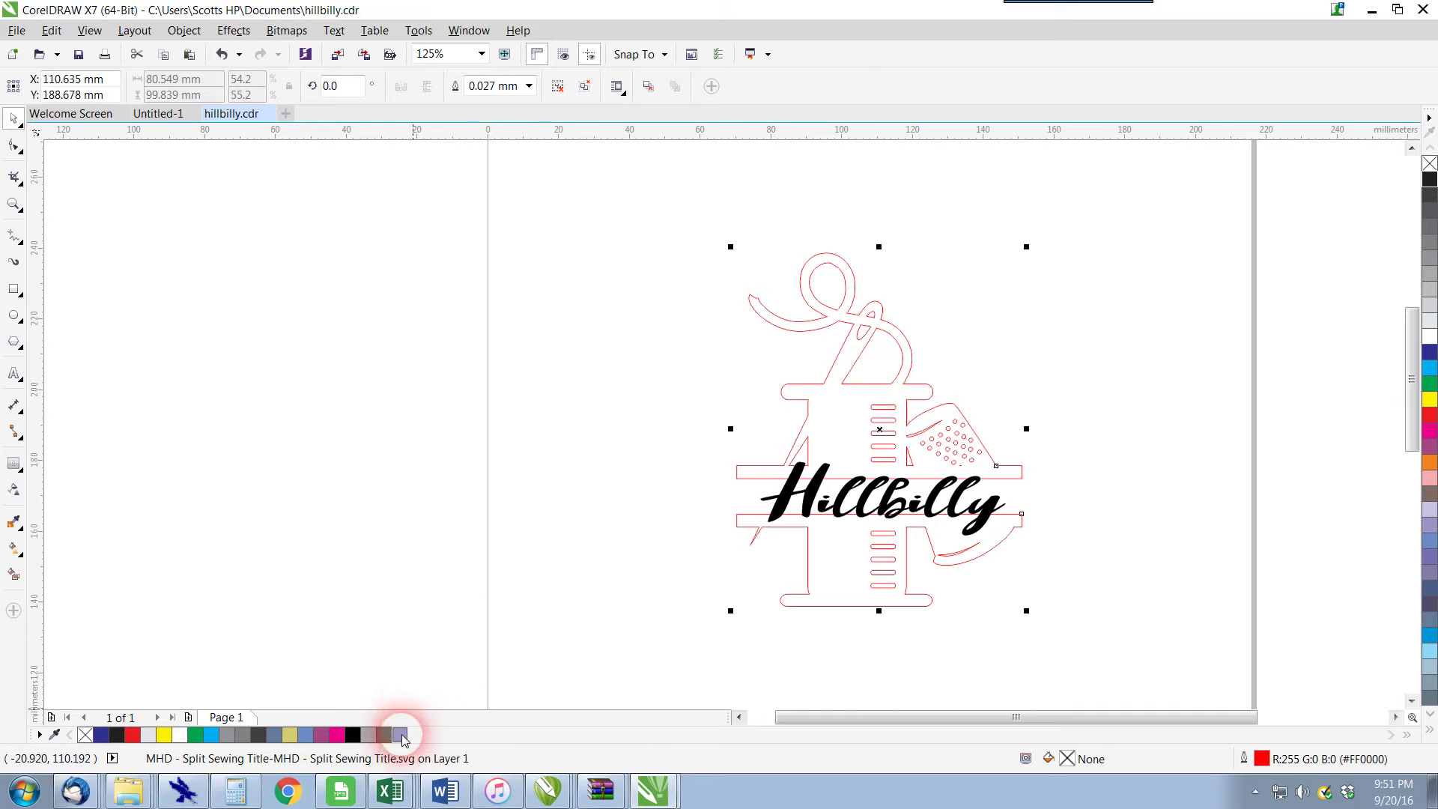
click(184, 30)
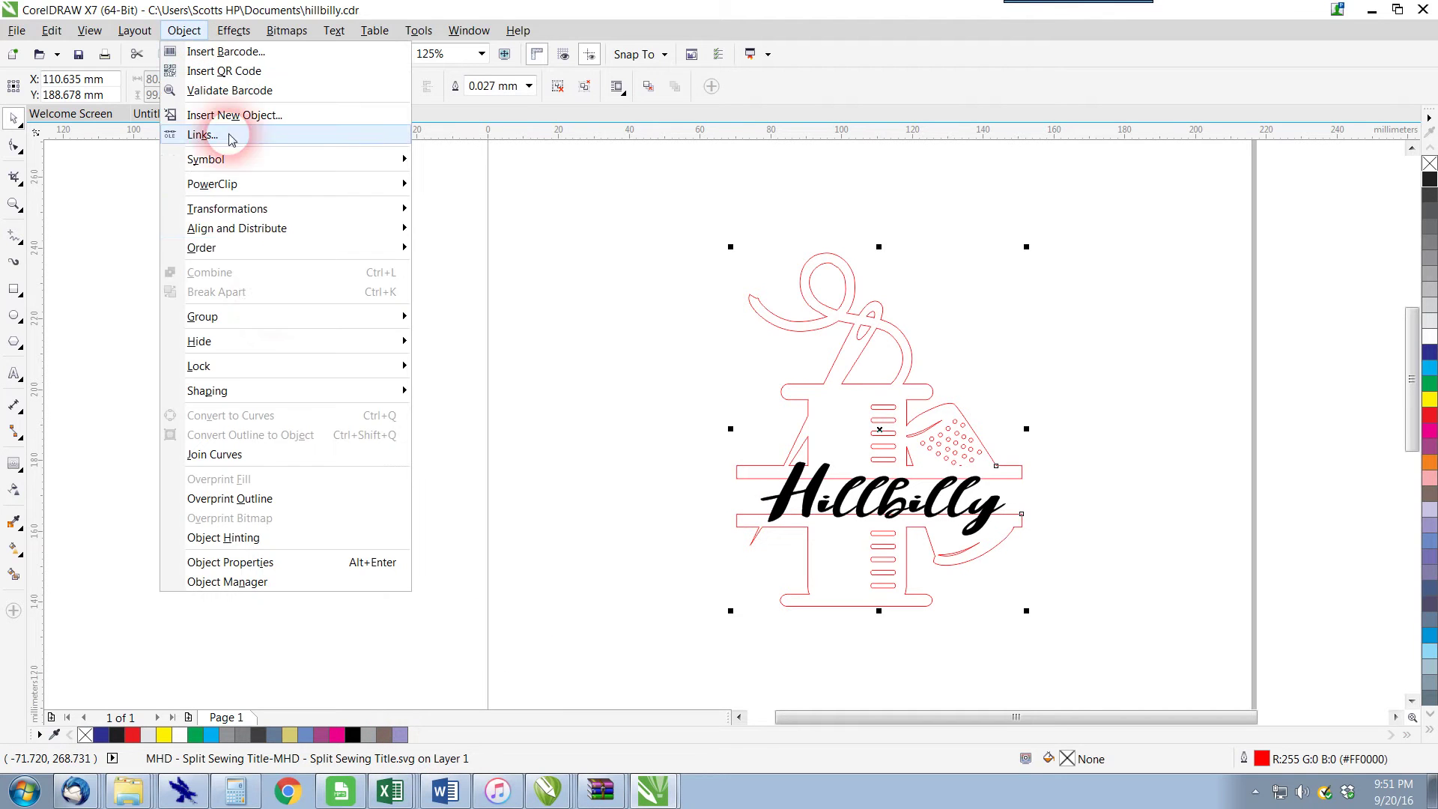
mouse_move(270, 316)
click(471, 337)
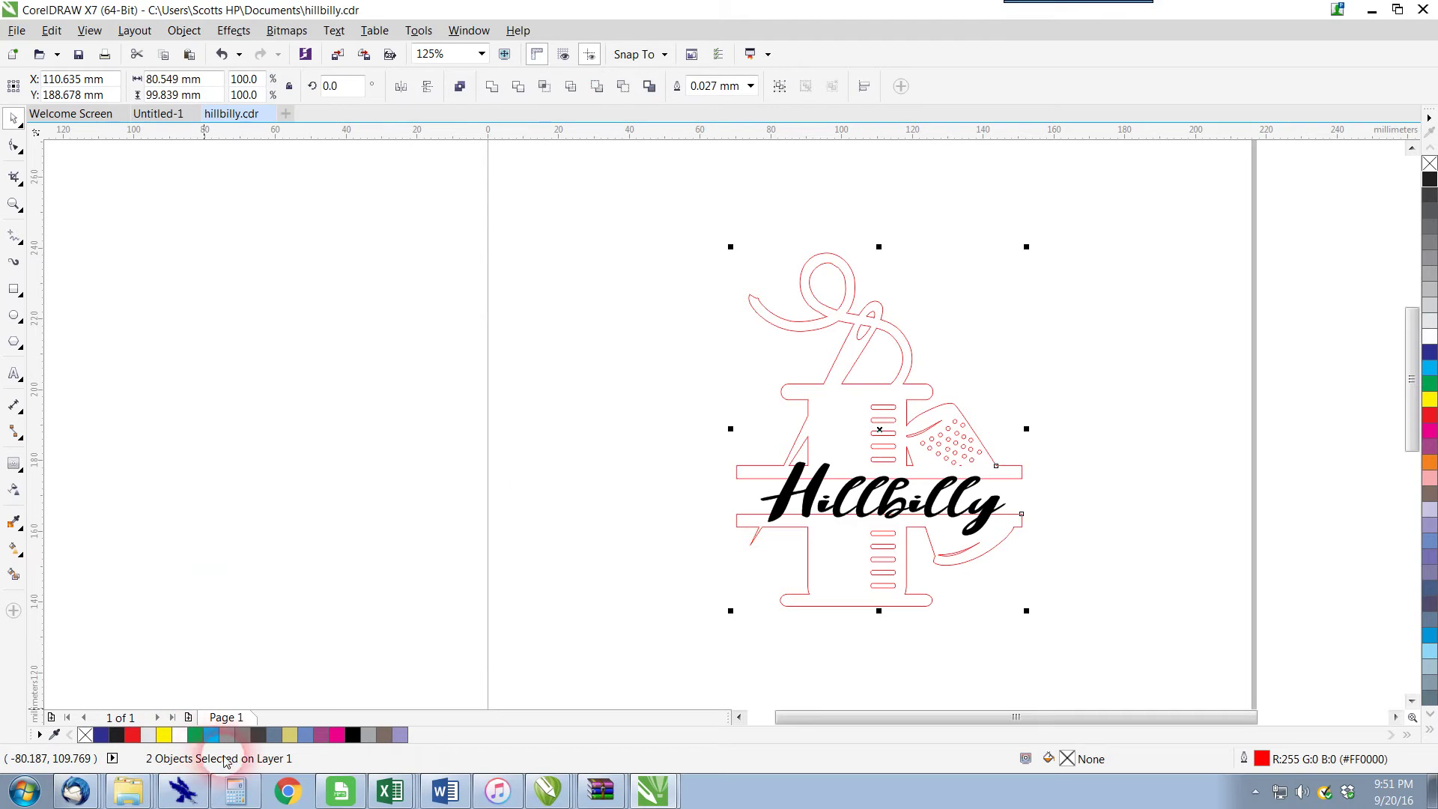
click(596, 438)
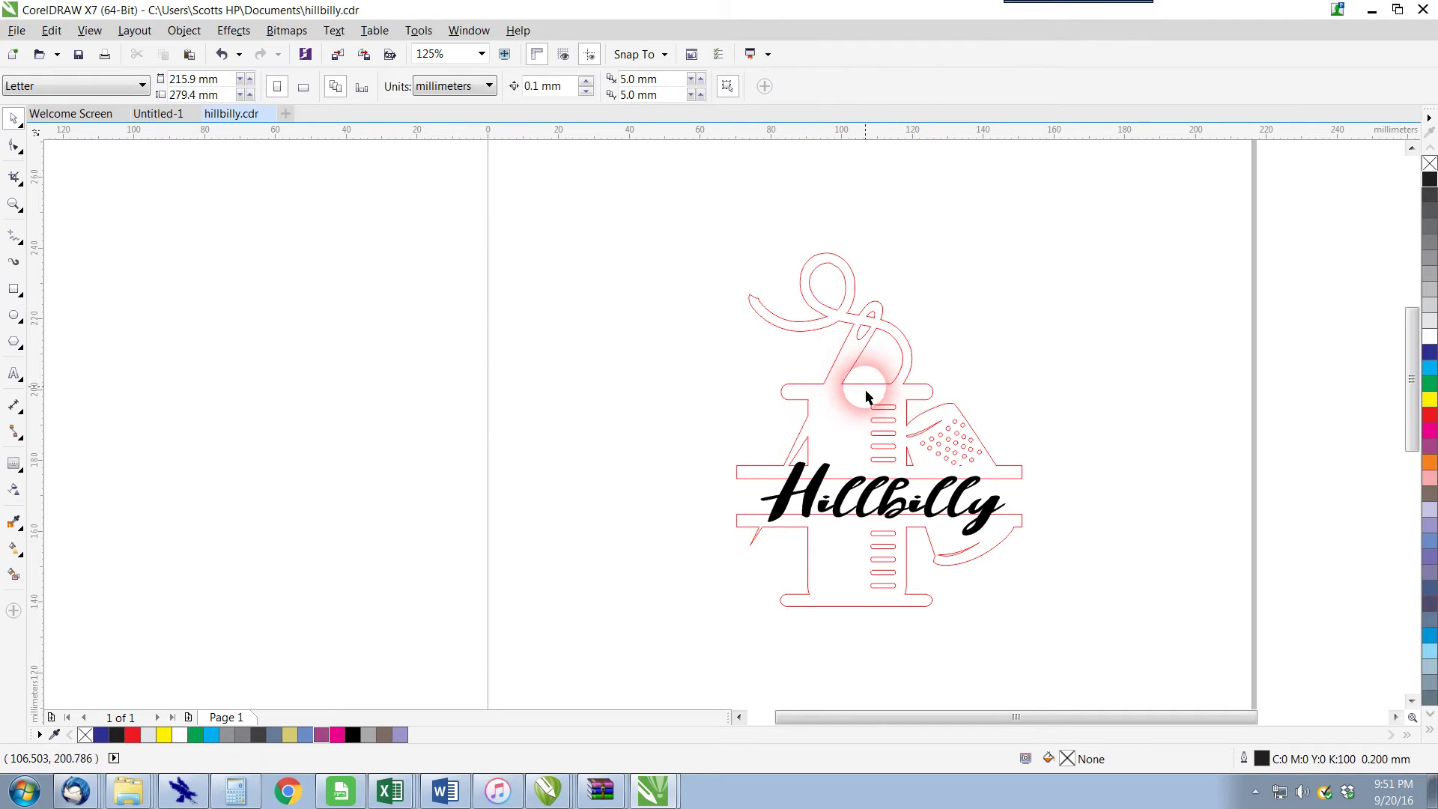
Step: Fill both spool pieces solid green and remove their red outlines
click(864, 384)
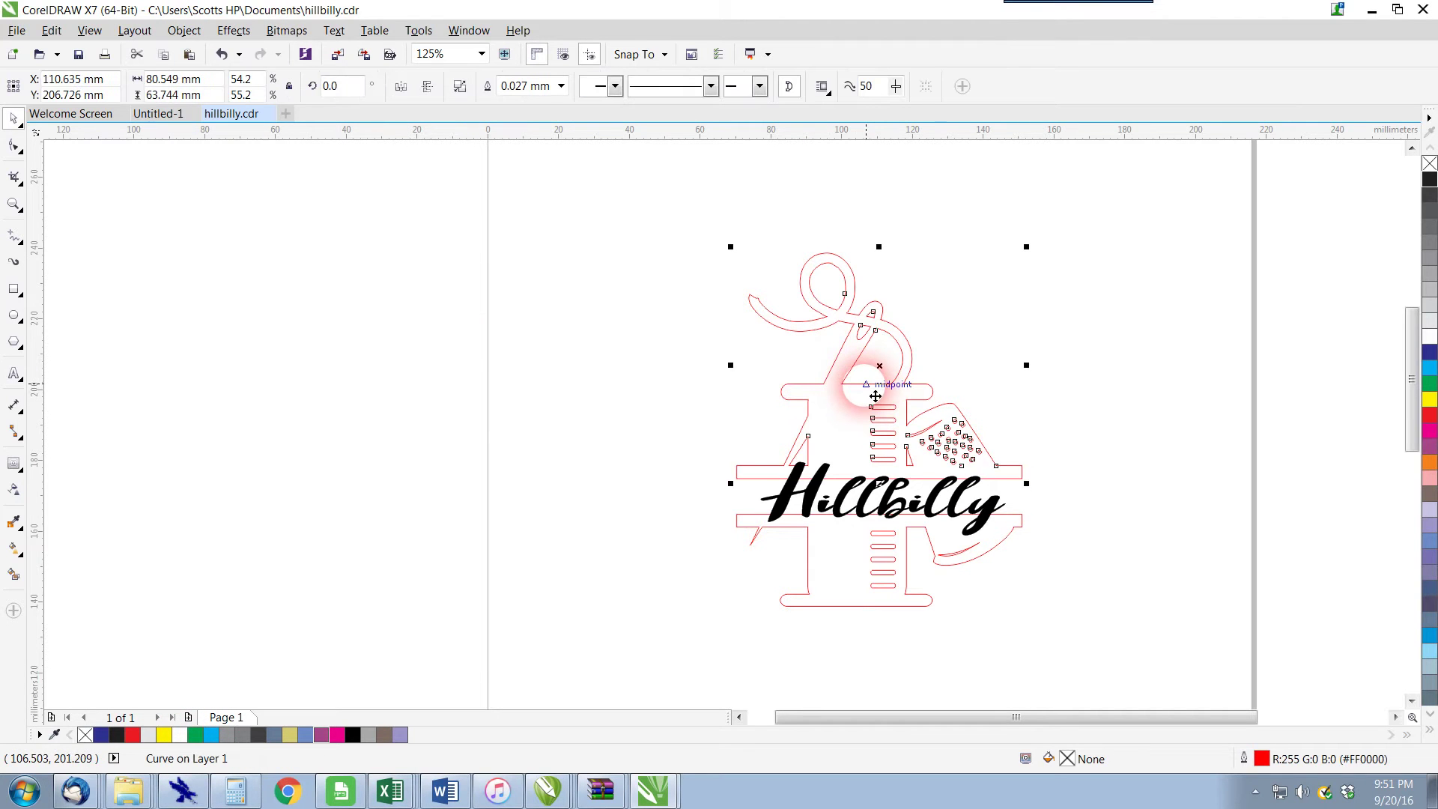
click(1430, 383)
right_click(1430, 163)
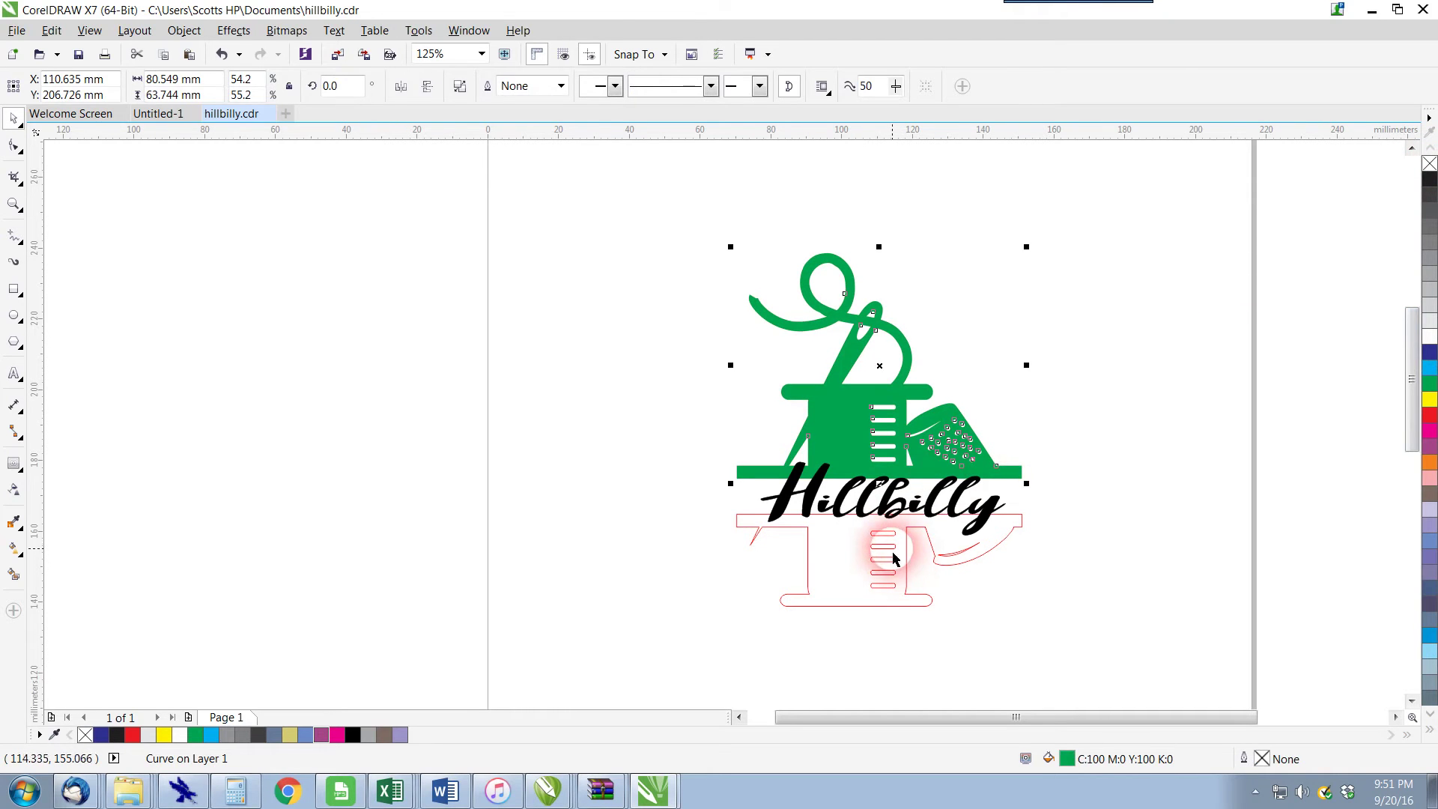
click(864, 557)
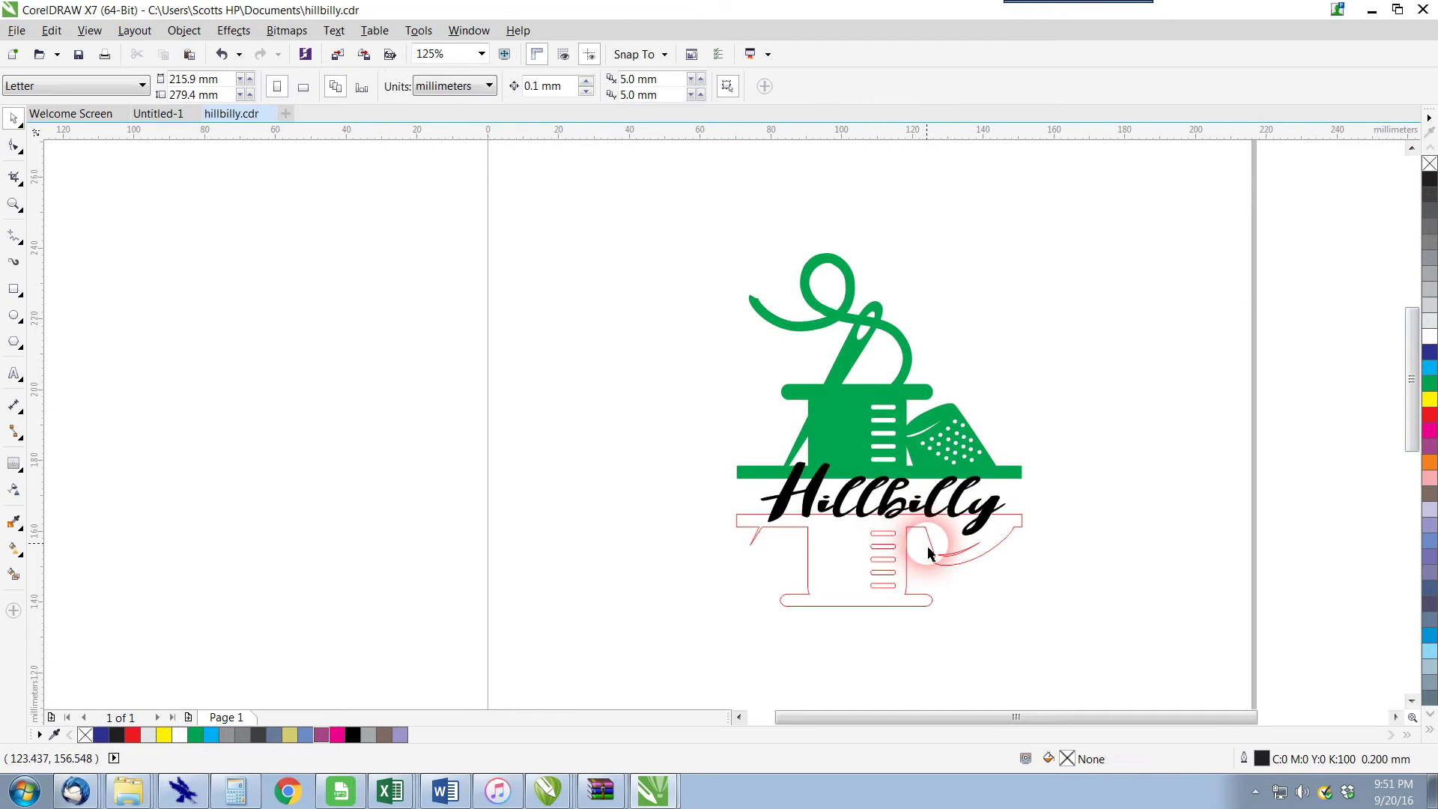
click(1429, 383)
right_click(1430, 164)
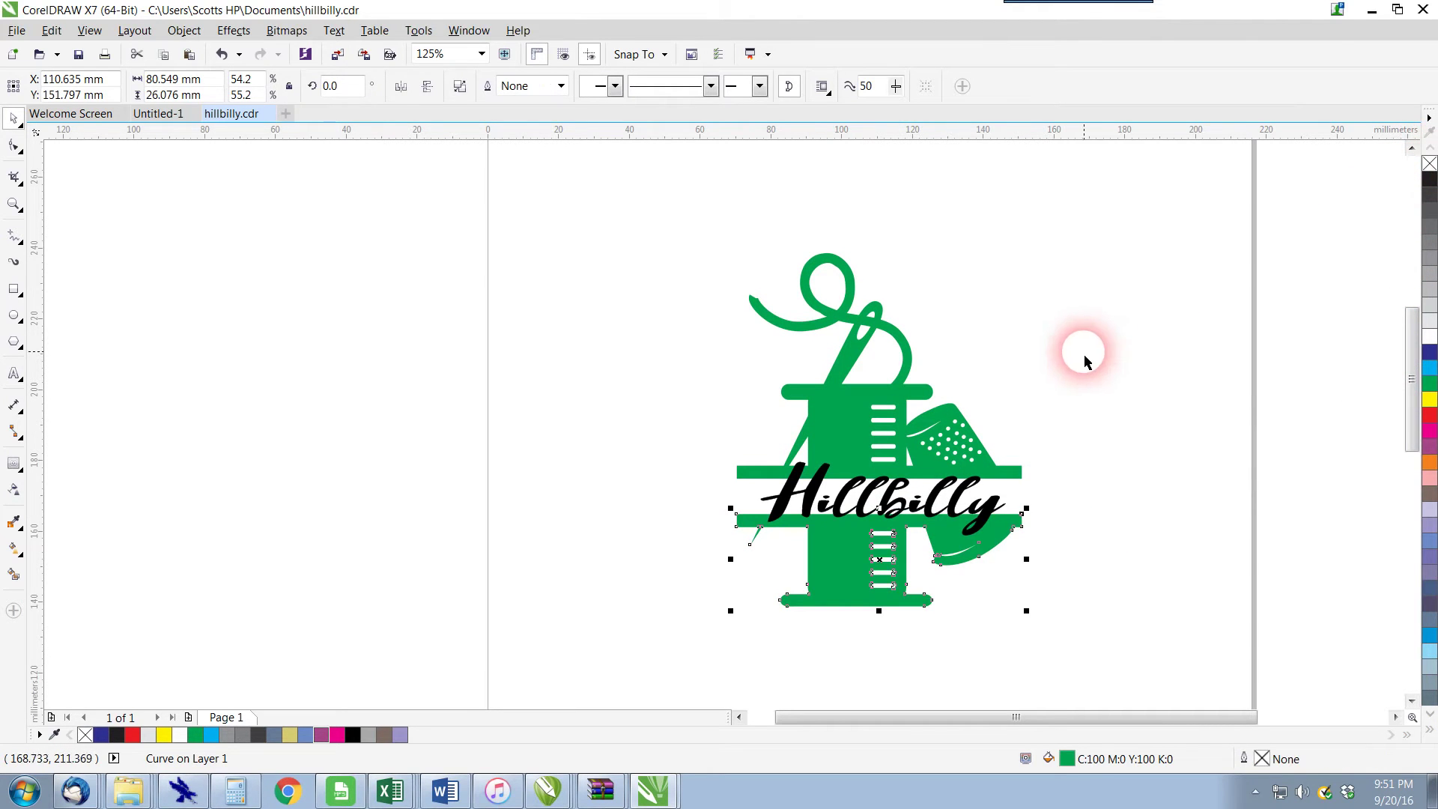
click(1070, 366)
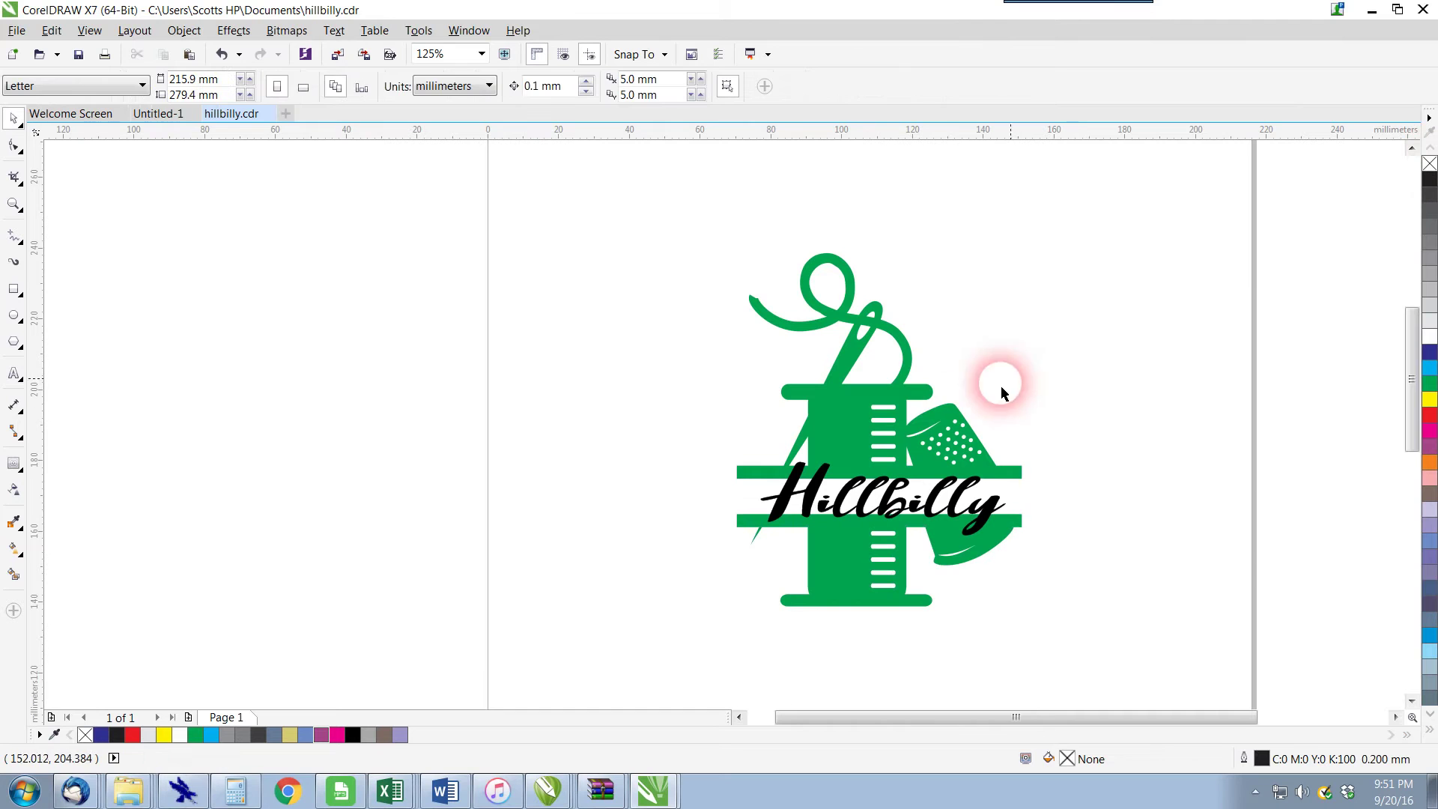
Step: Weld the two spool pieces into one shape coloured grey-purple C:40 M:40 Y:0 K:20
click(834, 447)
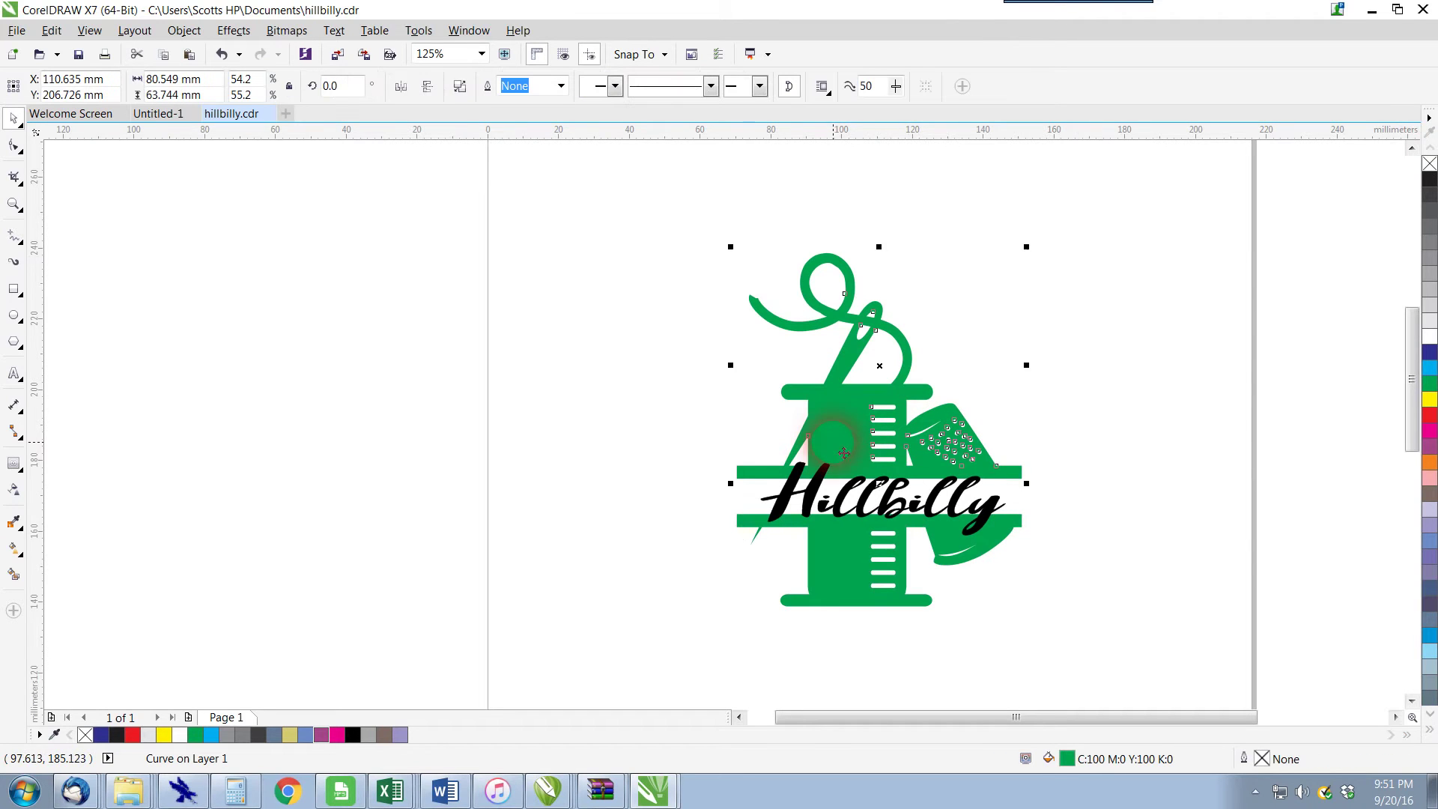
shift+click(855, 565)
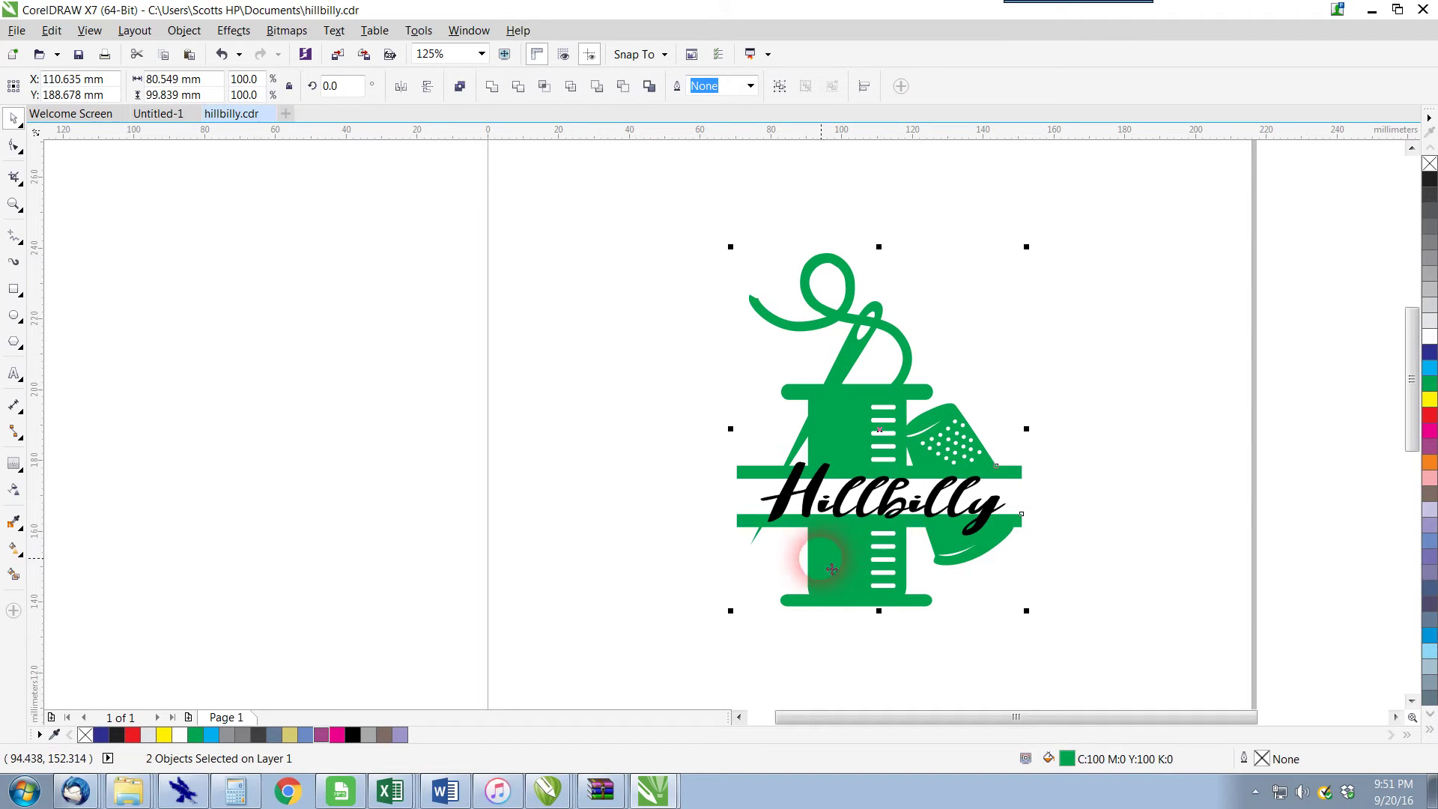
click(492, 88)
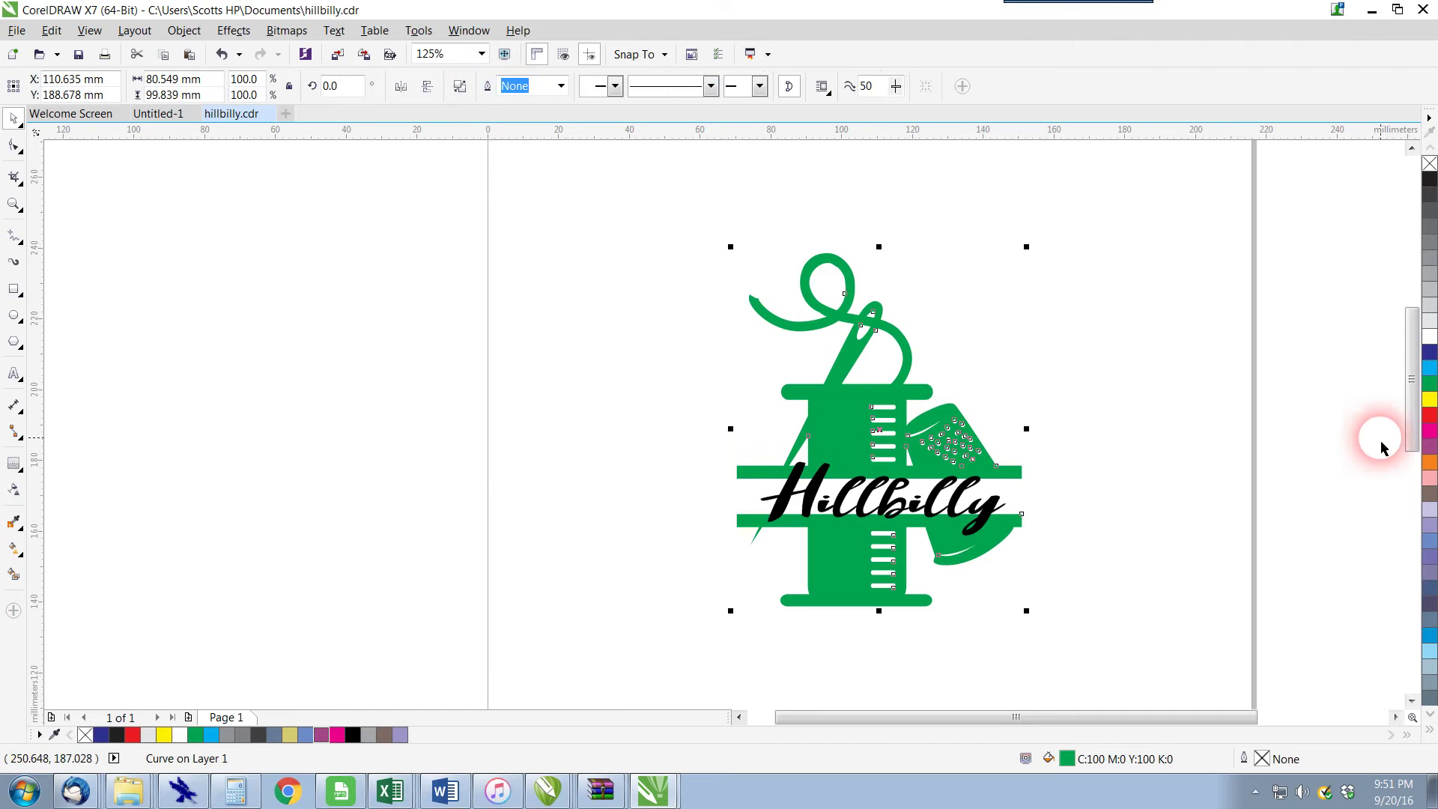
click(1429, 352)
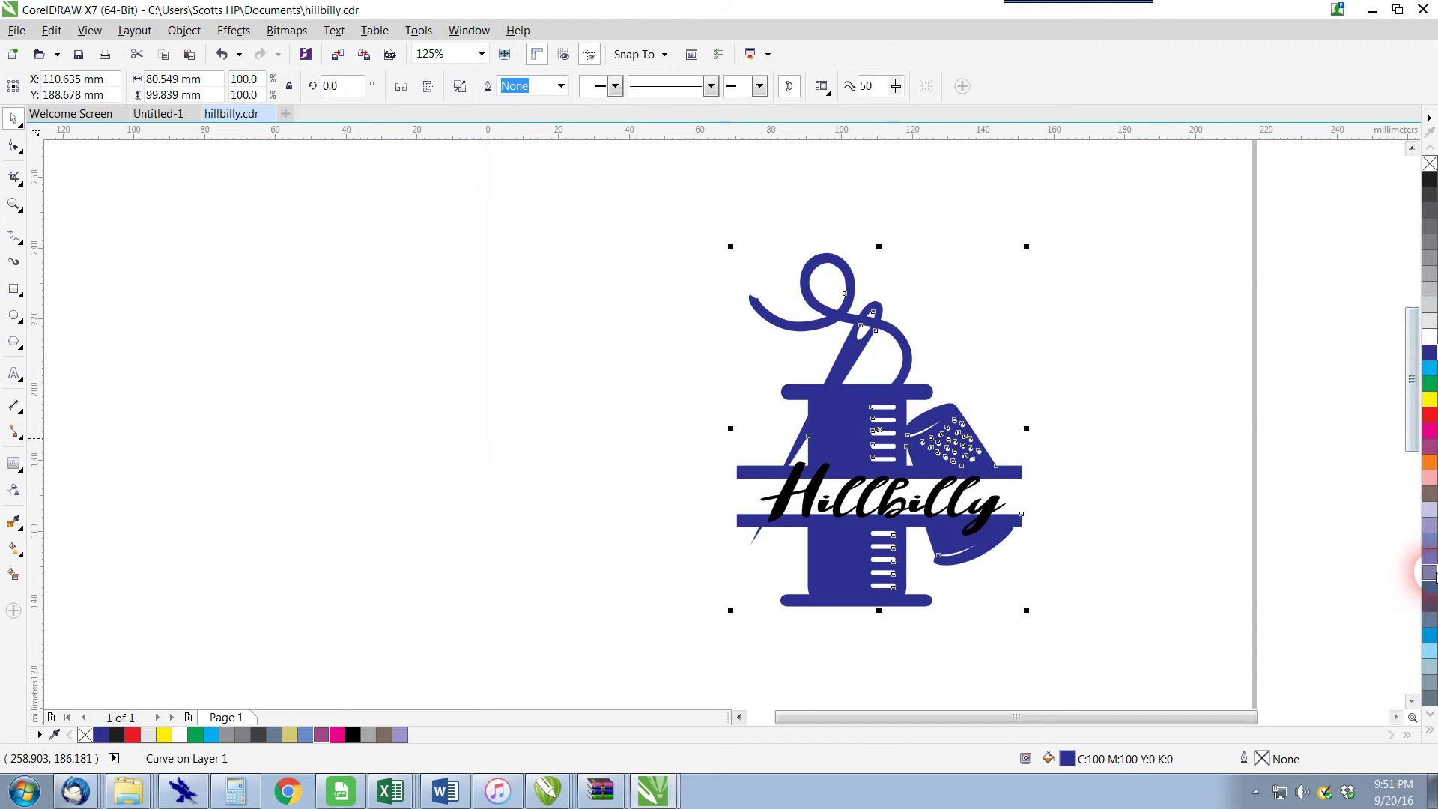
click(1429, 573)
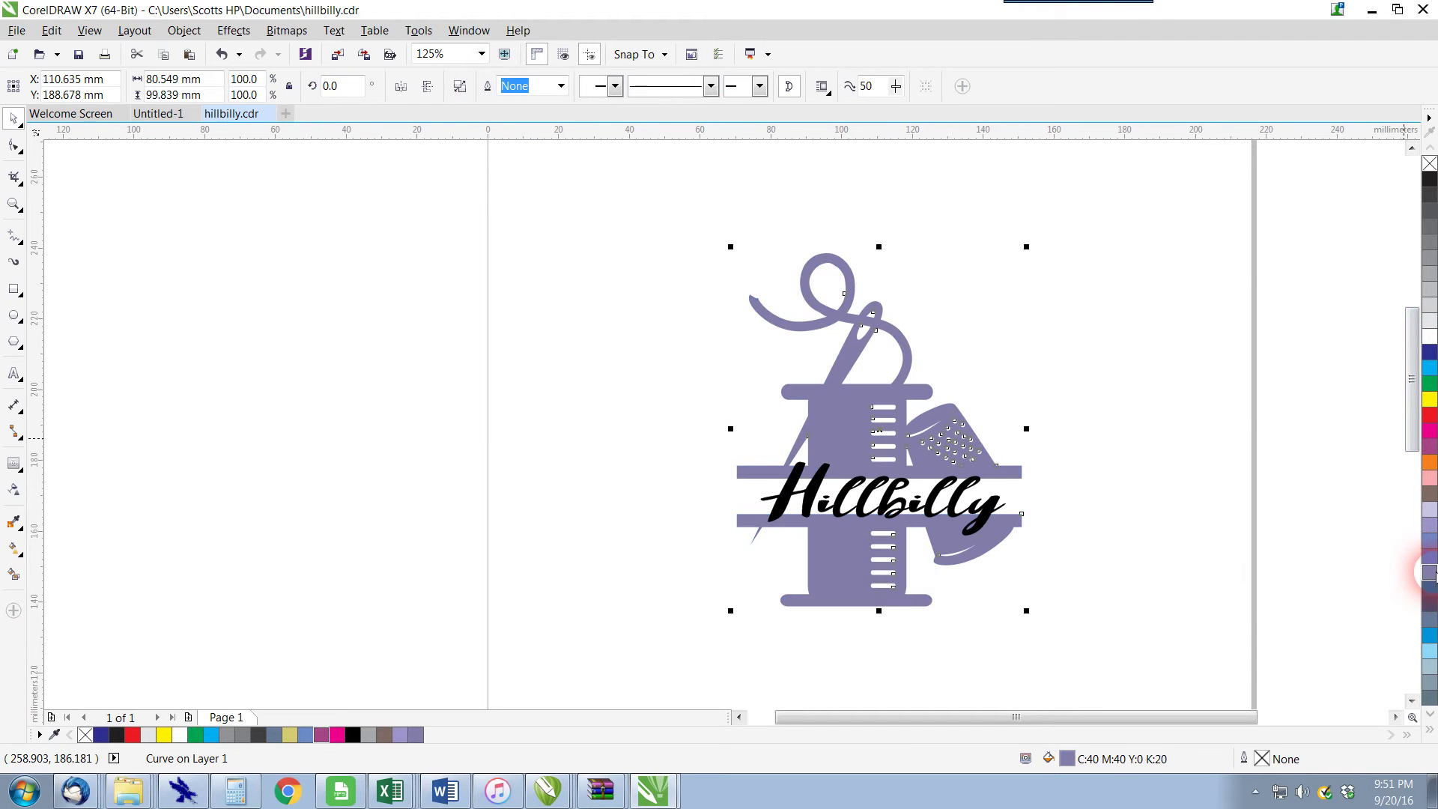
click(563, 519)
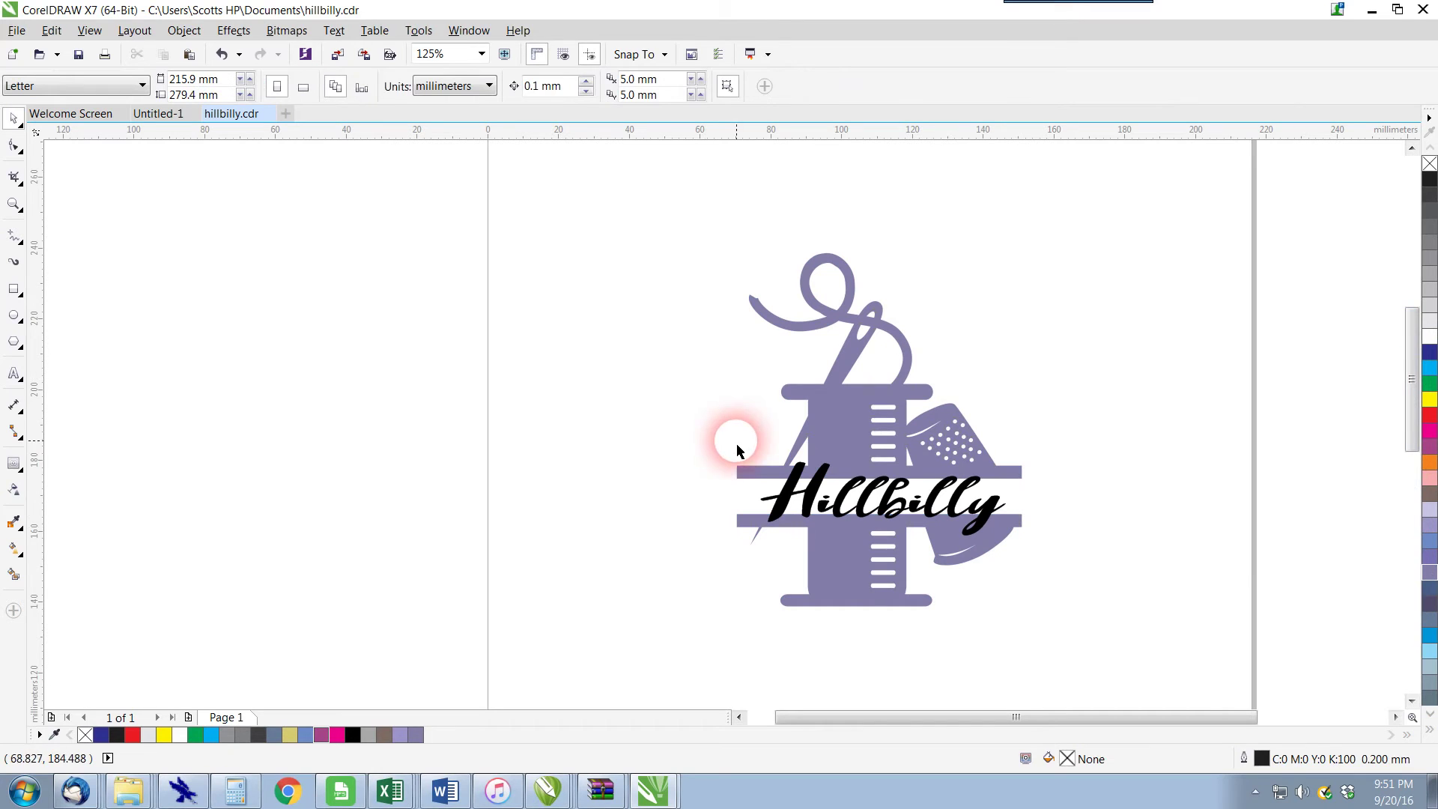
Step: Outline the Sandy Lite 'Hillbilly' script with a red hairline and zoom in to check it
click(823, 506)
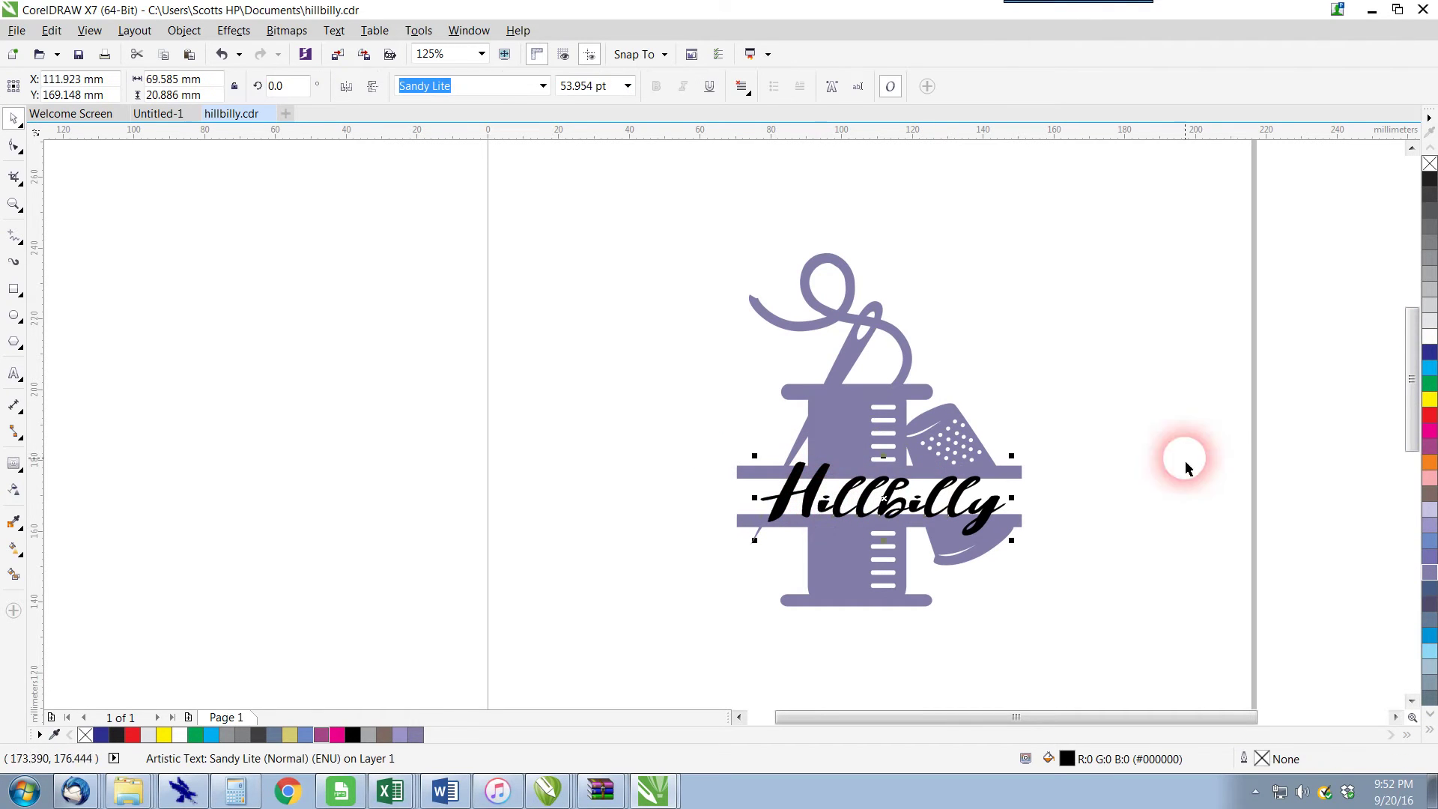
right_click(1429, 416)
scroll(908, 536, up, 3)
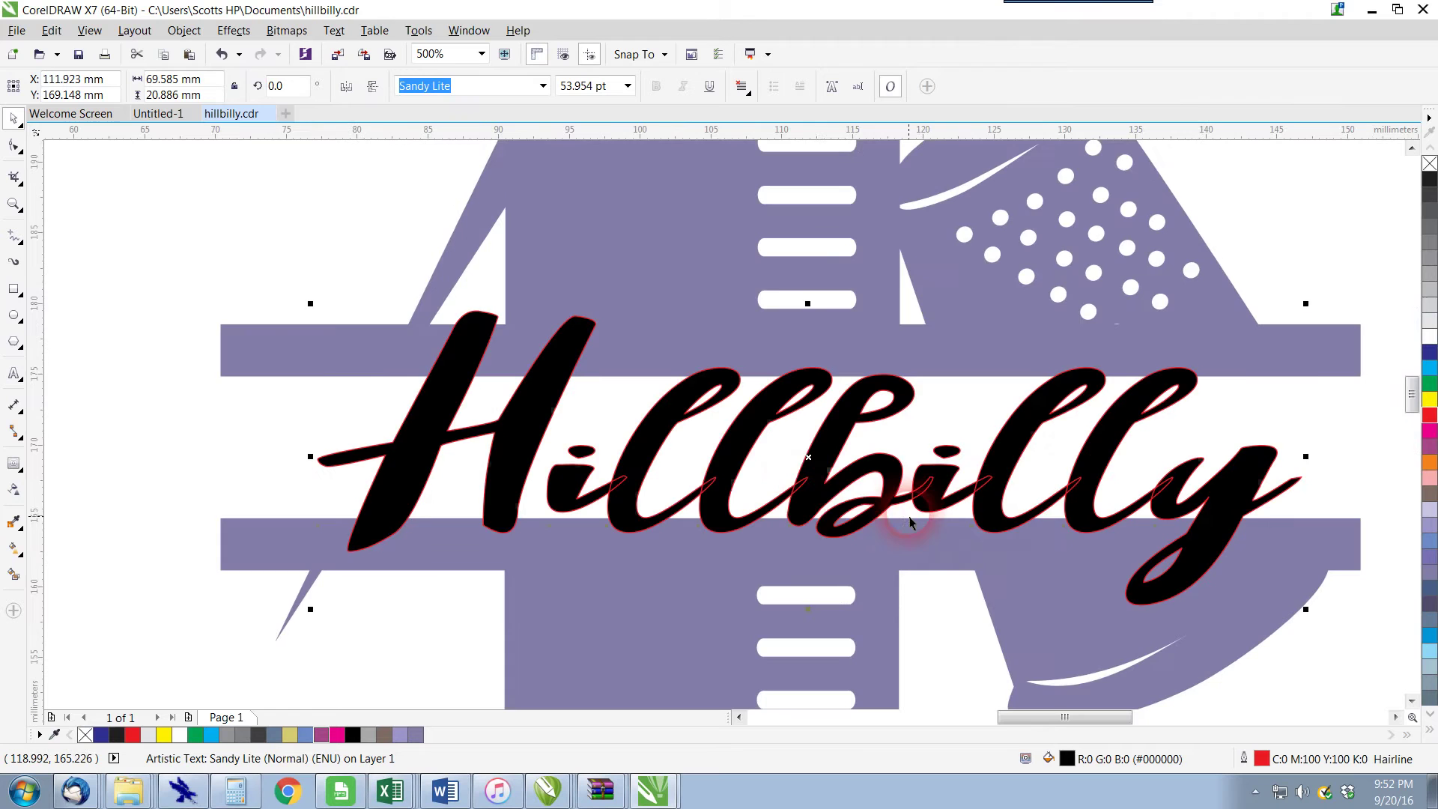
scroll(786, 483, up, 2)
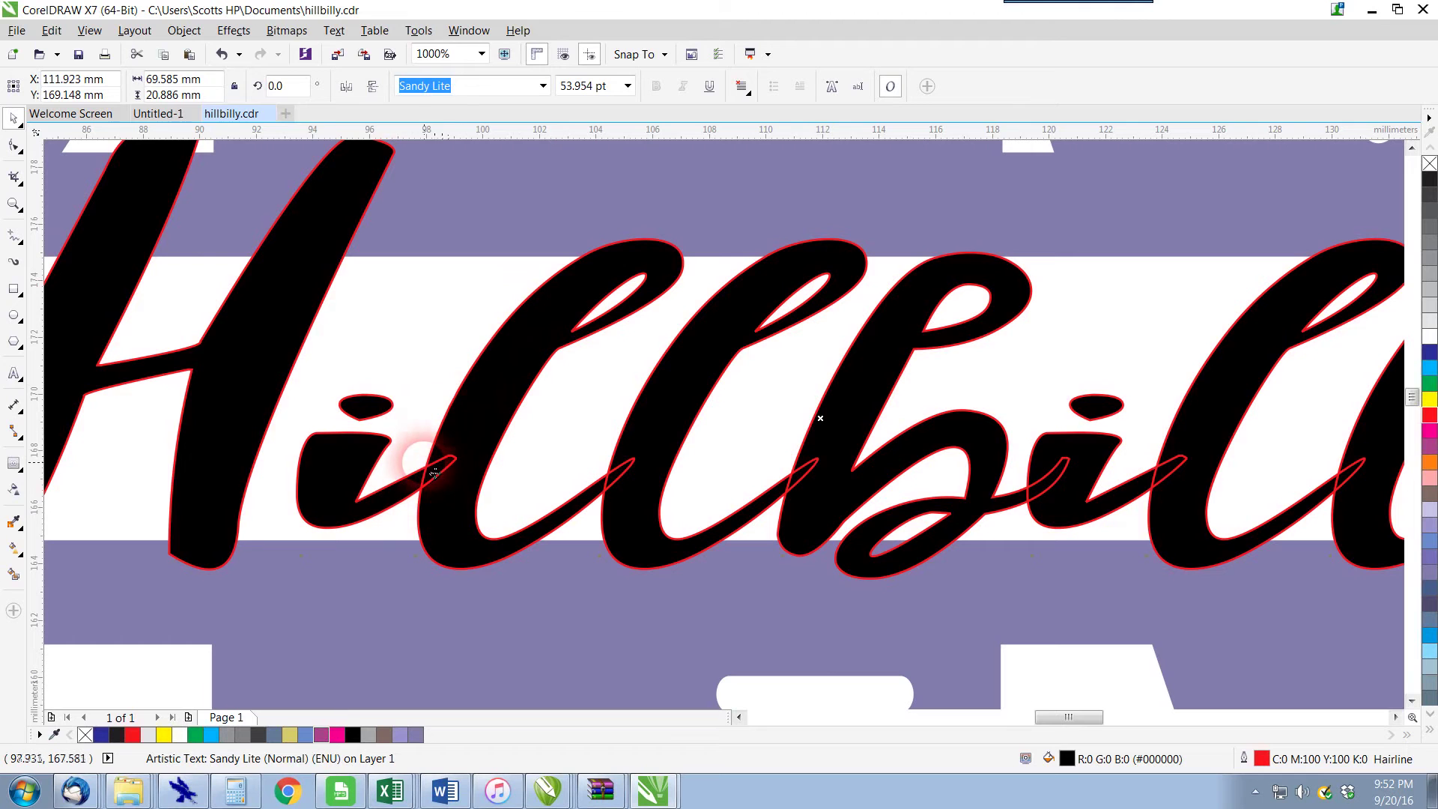
scroll(459, 479, down, 4)
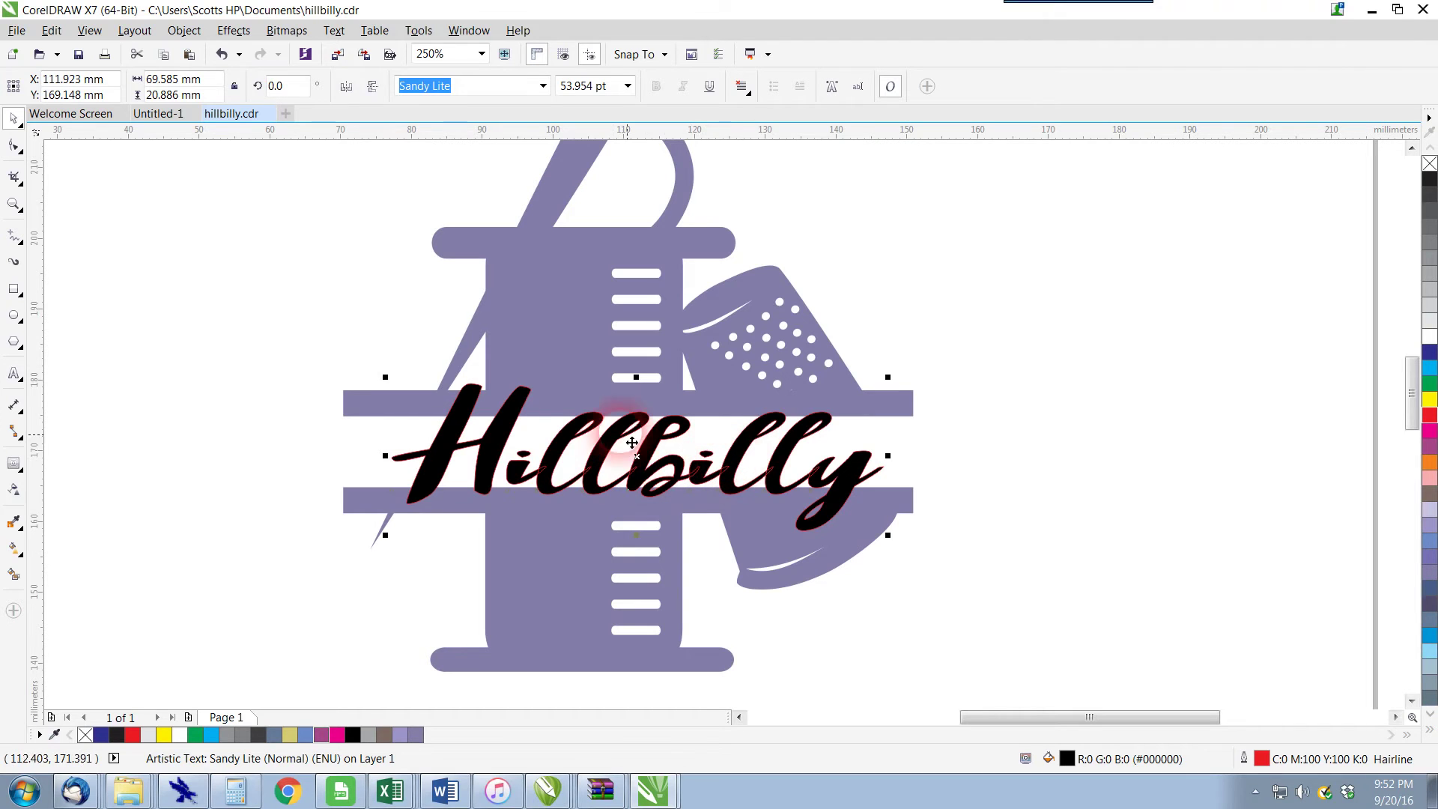
click(185, 32)
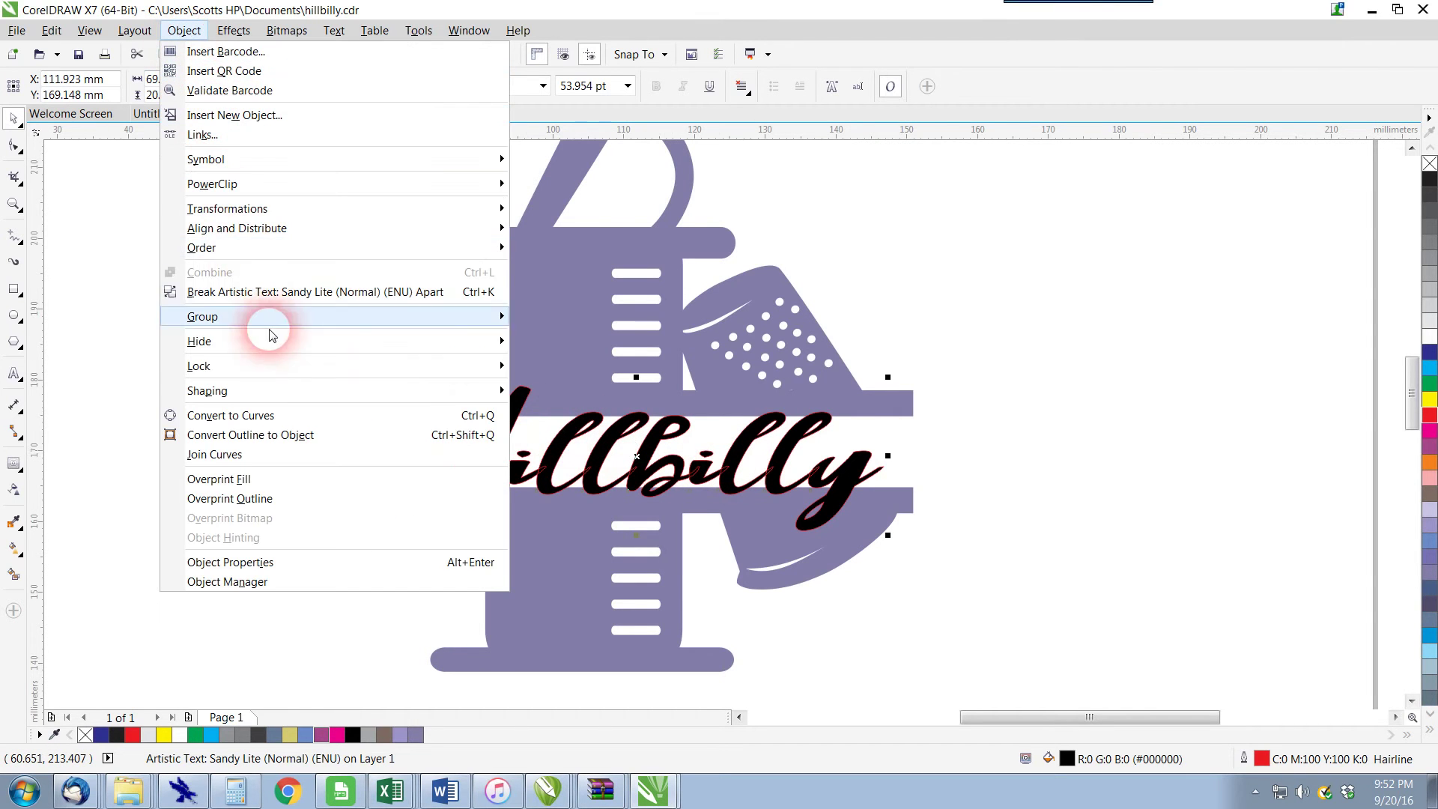
Step: Weld the 'Hillbilly' text into one curve via Object > Shaping > Weld and inspect it
mouse_move(358, 390)
click(554, 397)
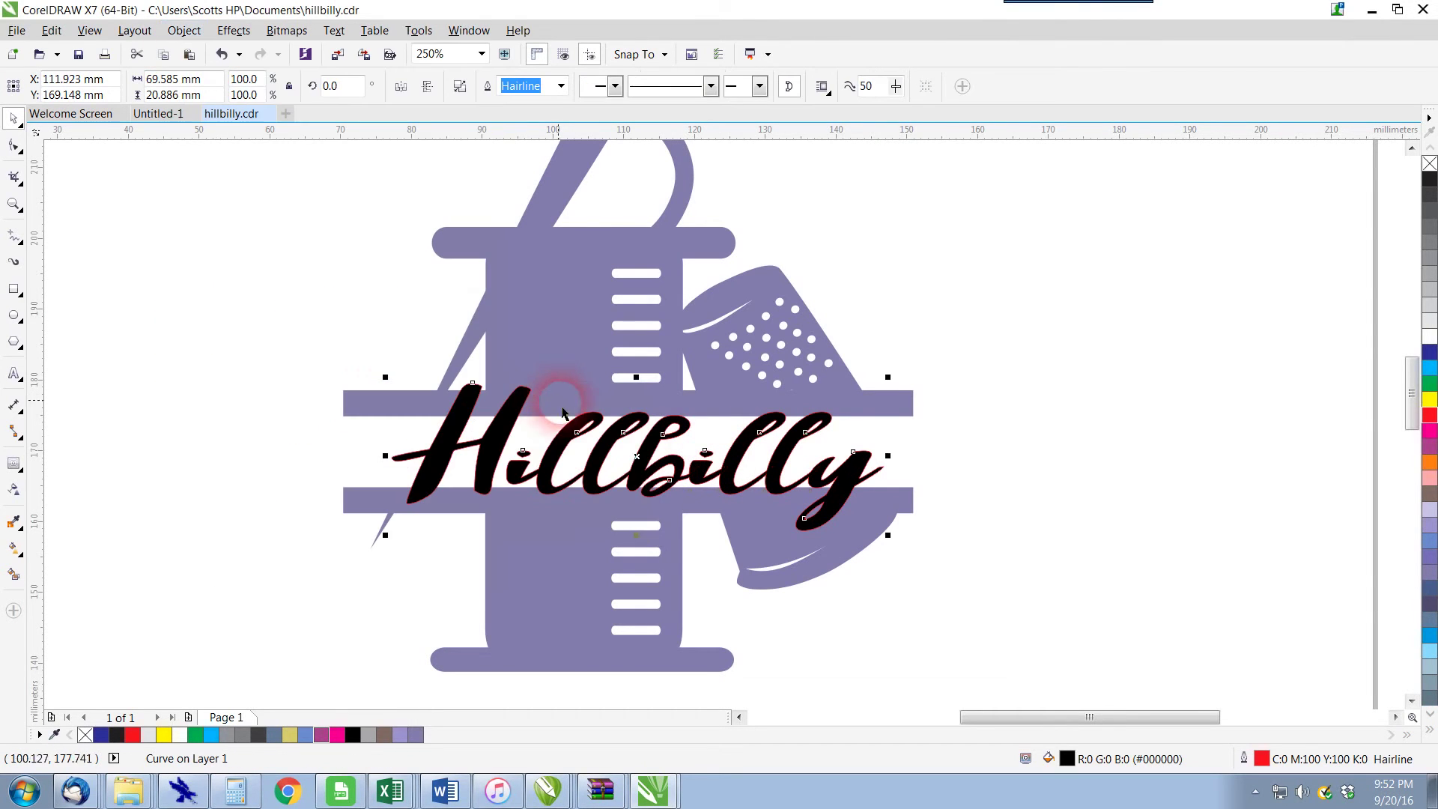
scroll(533, 479, up, 3)
scroll(482, 490, up, 2)
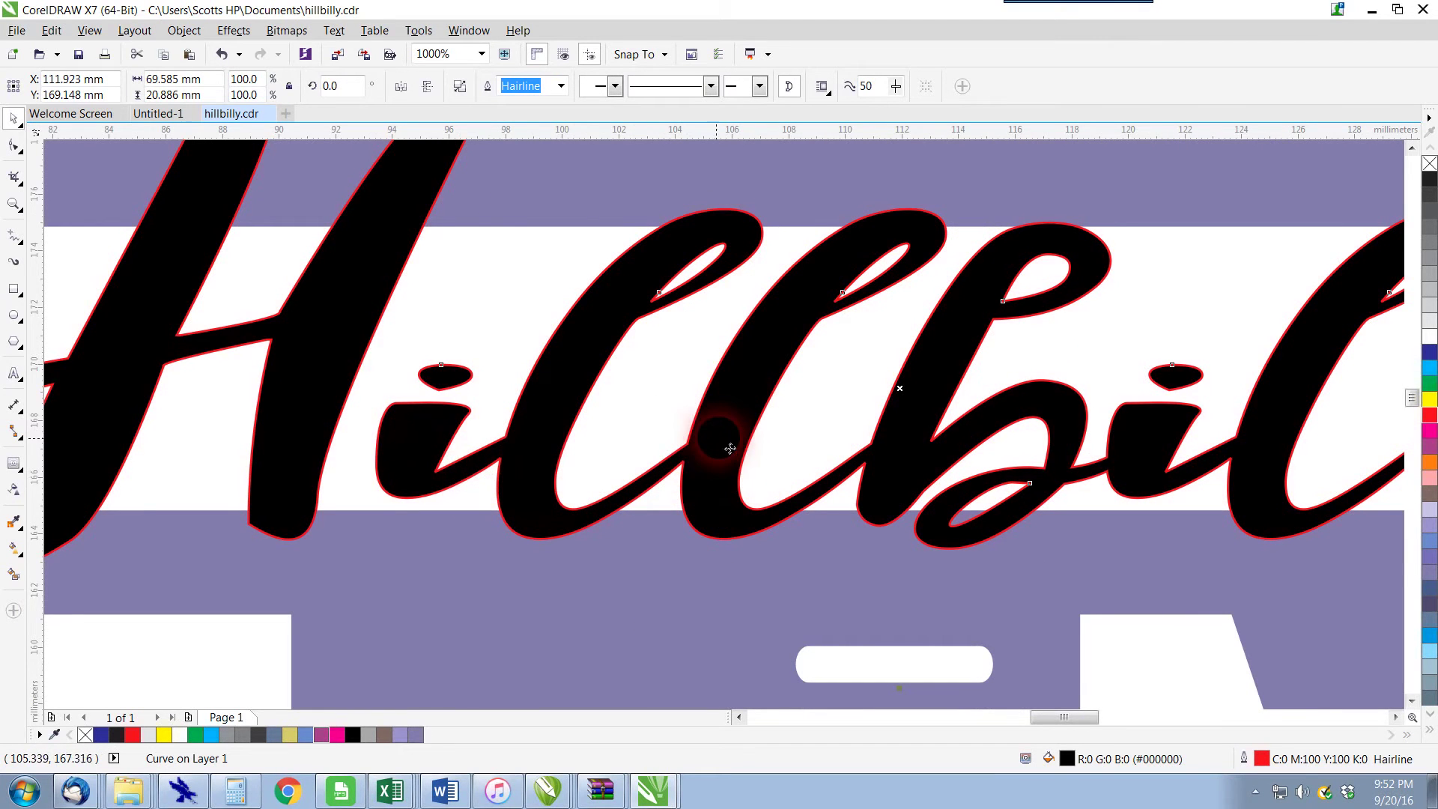
scroll(732, 470, down, 4)
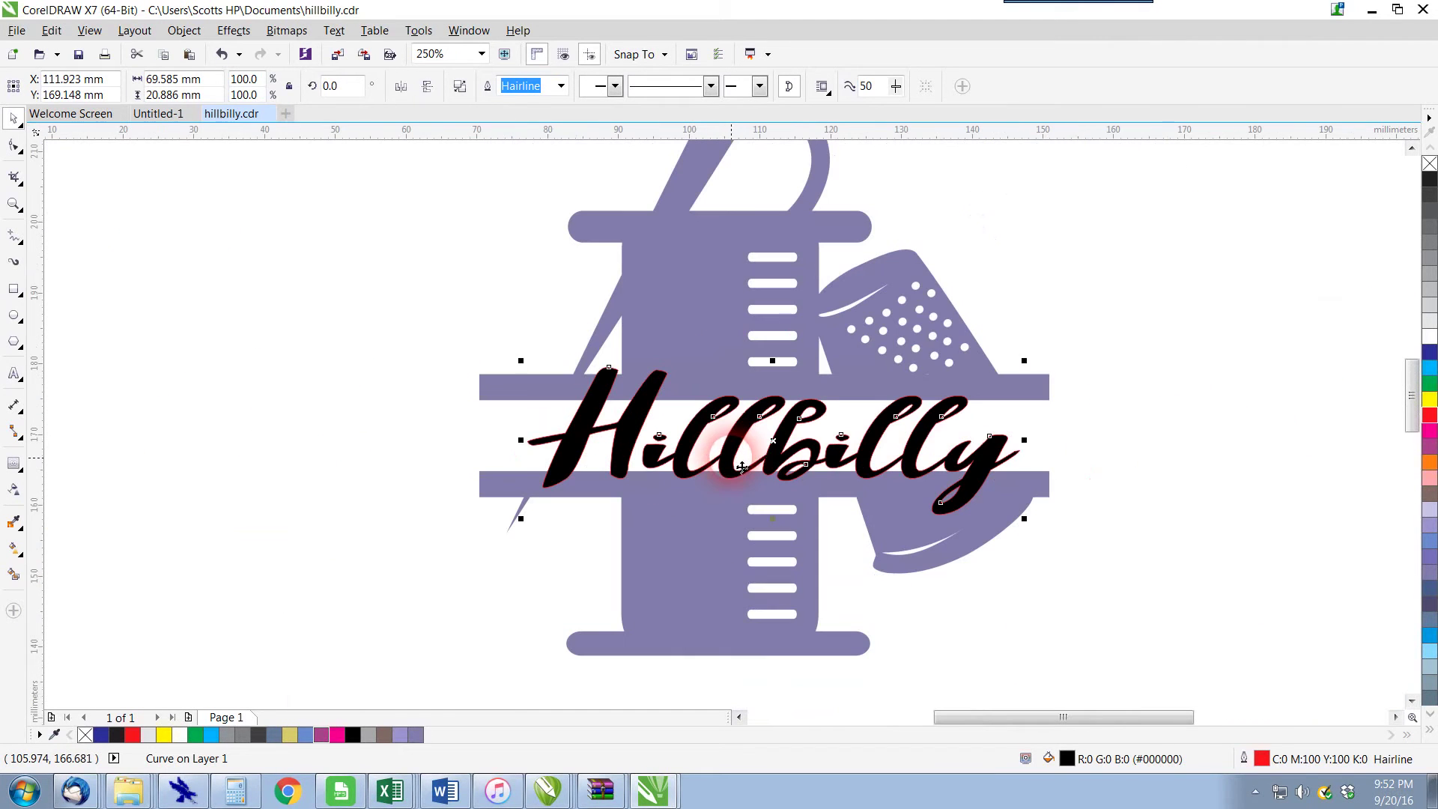
click(739, 296)
Step: Fill the spool design black and strip the red outline from the Hillbilly lettering
click(1429, 179)
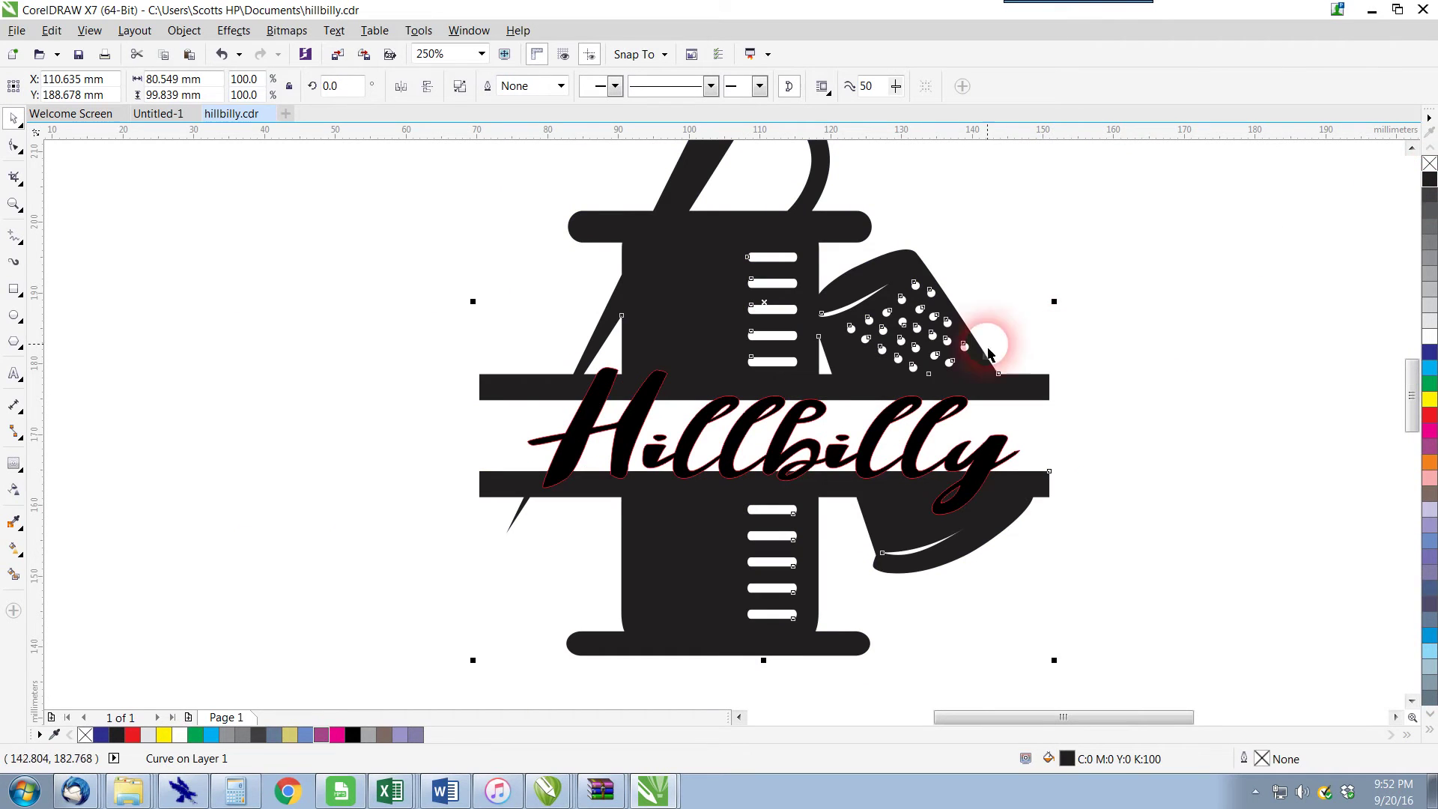
click(807, 431)
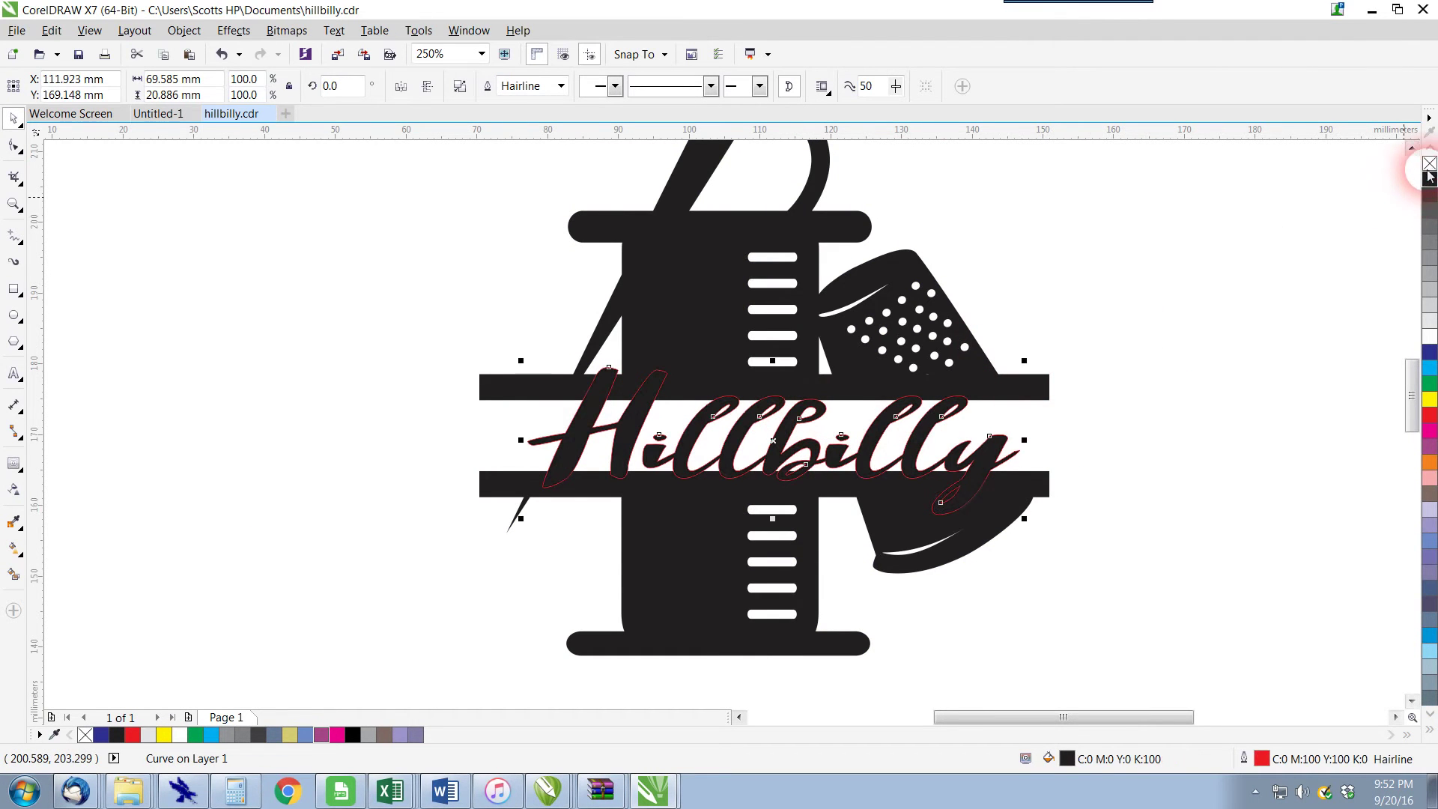
click(1203, 385)
scroll(658, 418, up, 1)
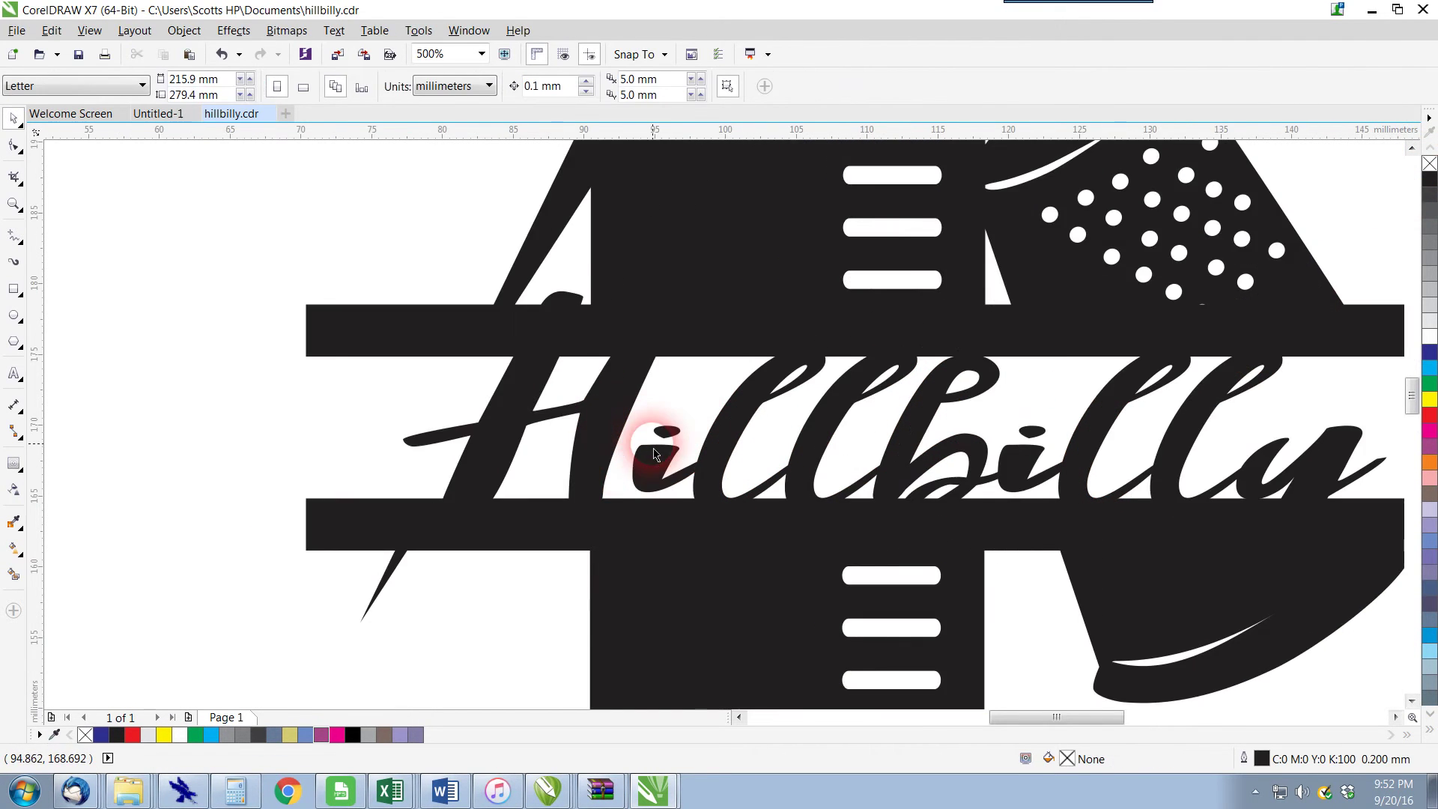
scroll(624, 435, down, 1)
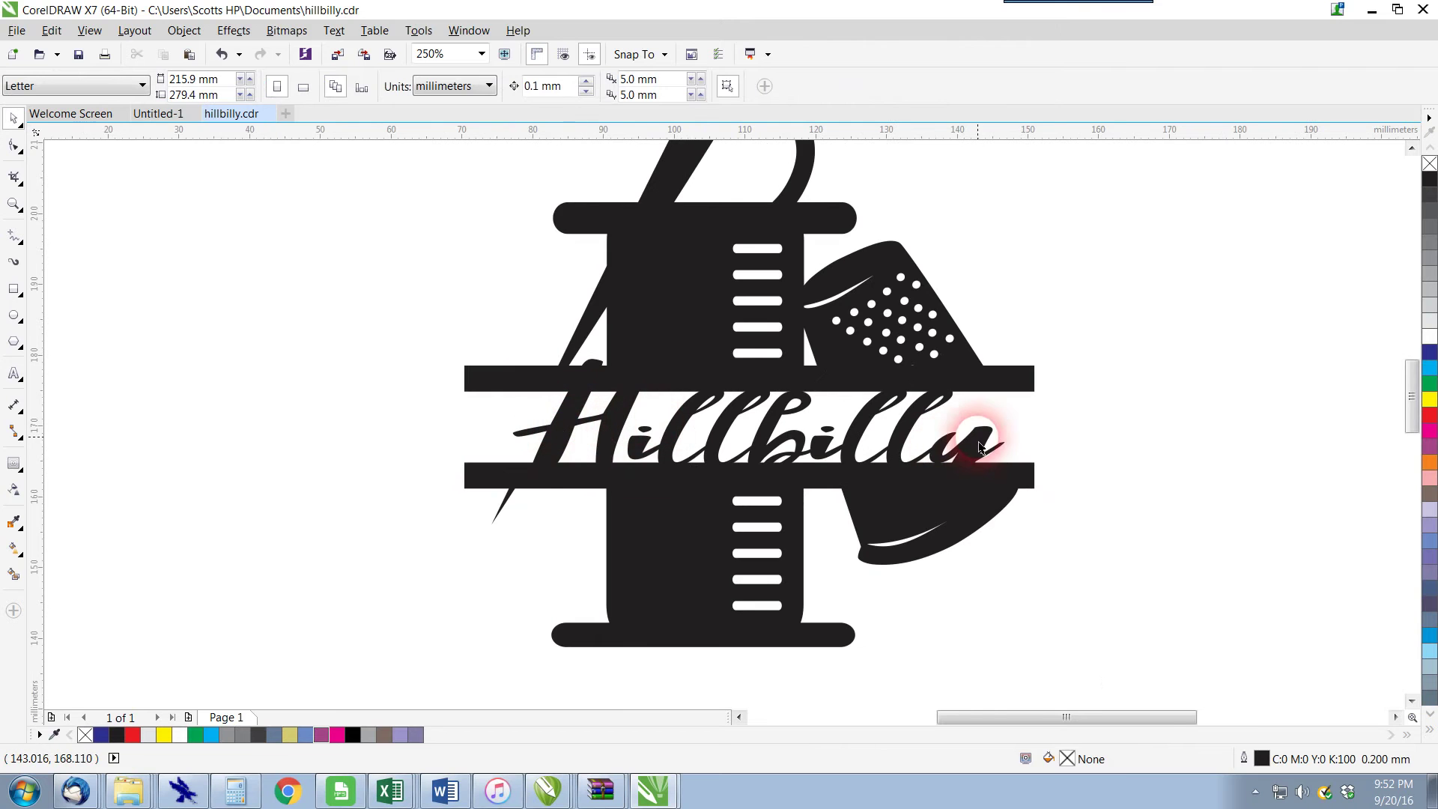
Step: Fill the Hillbilly lettering green
scroll(681, 392, down, 1)
scroll(594, 369, up, 1)
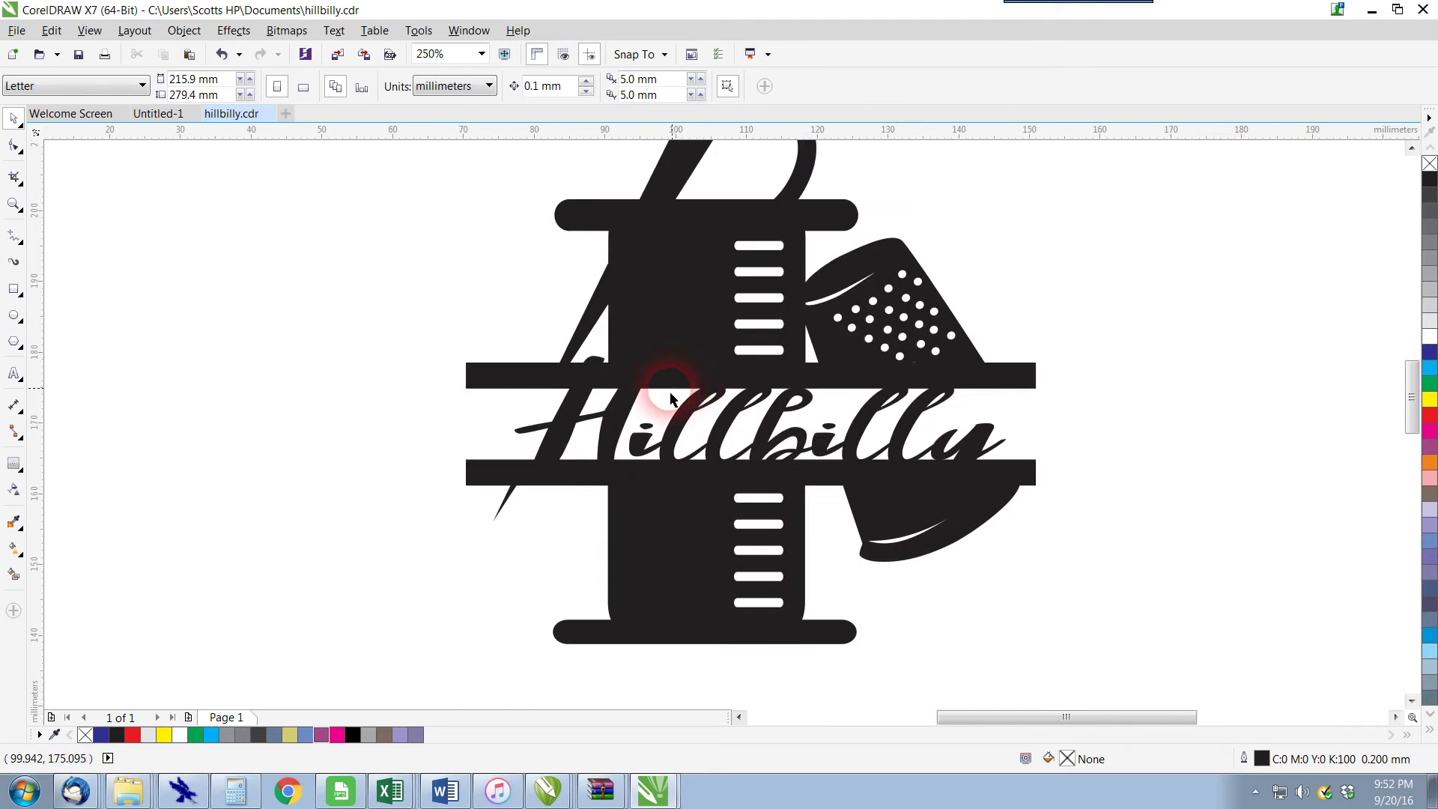
scroll(546, 442, up, 1)
click(649, 453)
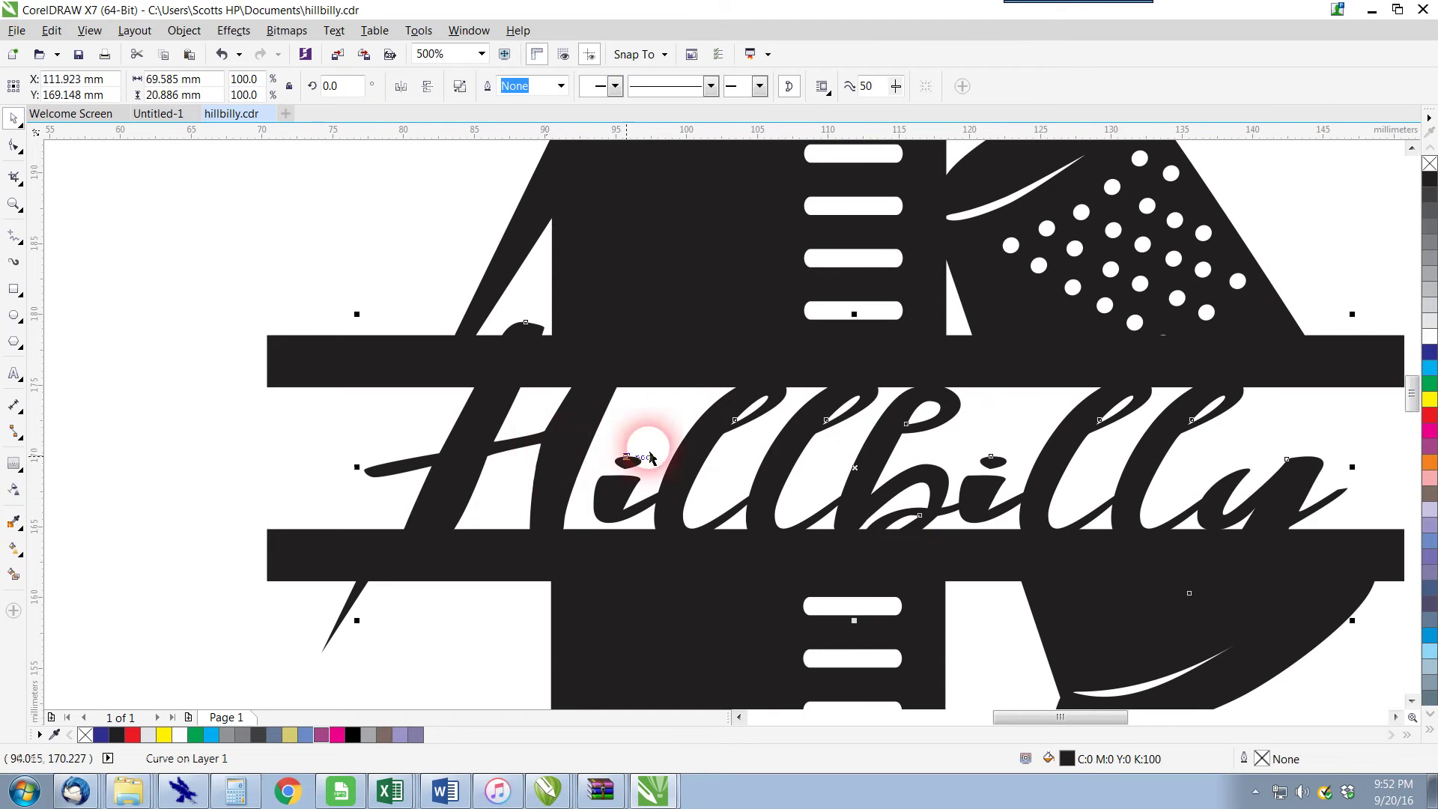
click(1430, 383)
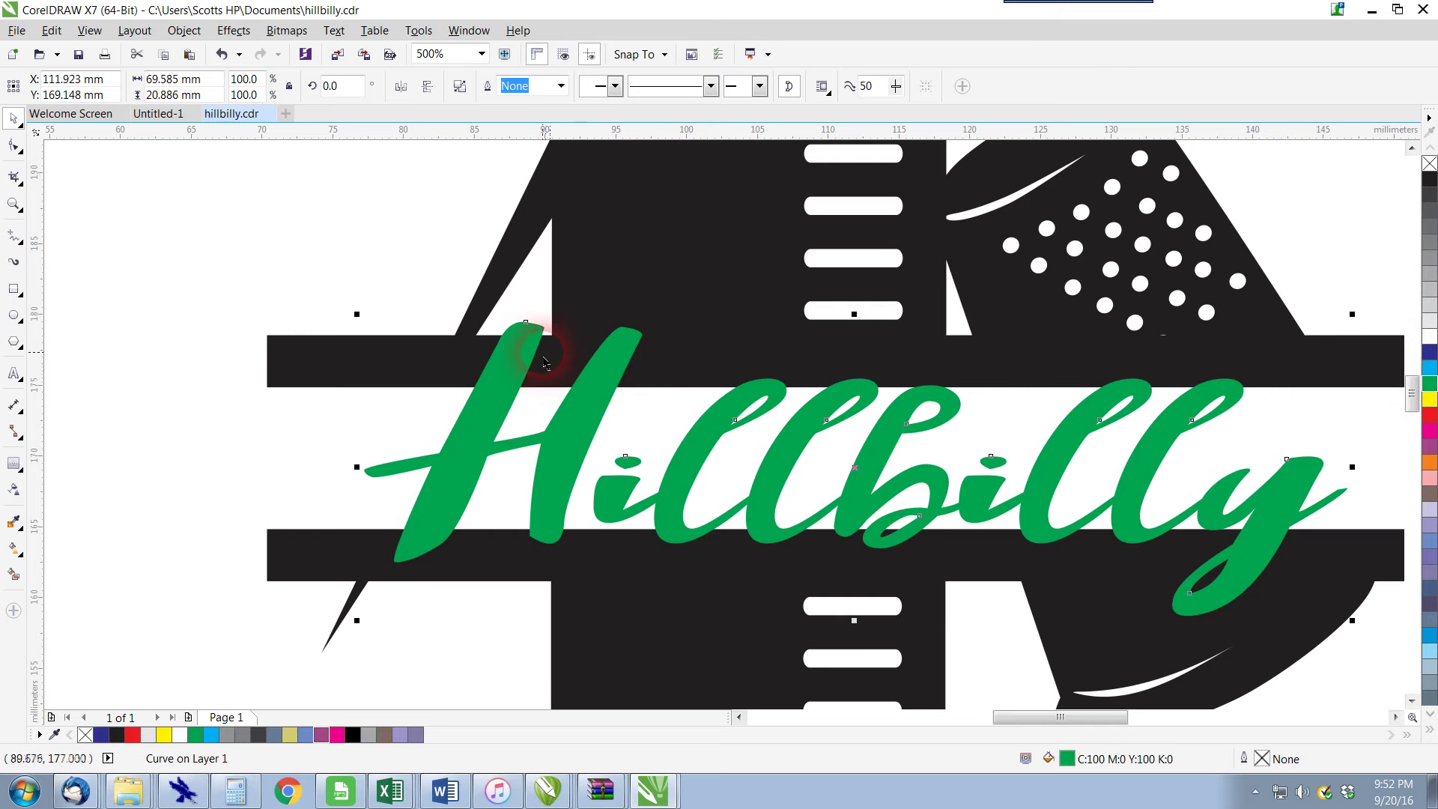
scroll(686, 356, down, 1)
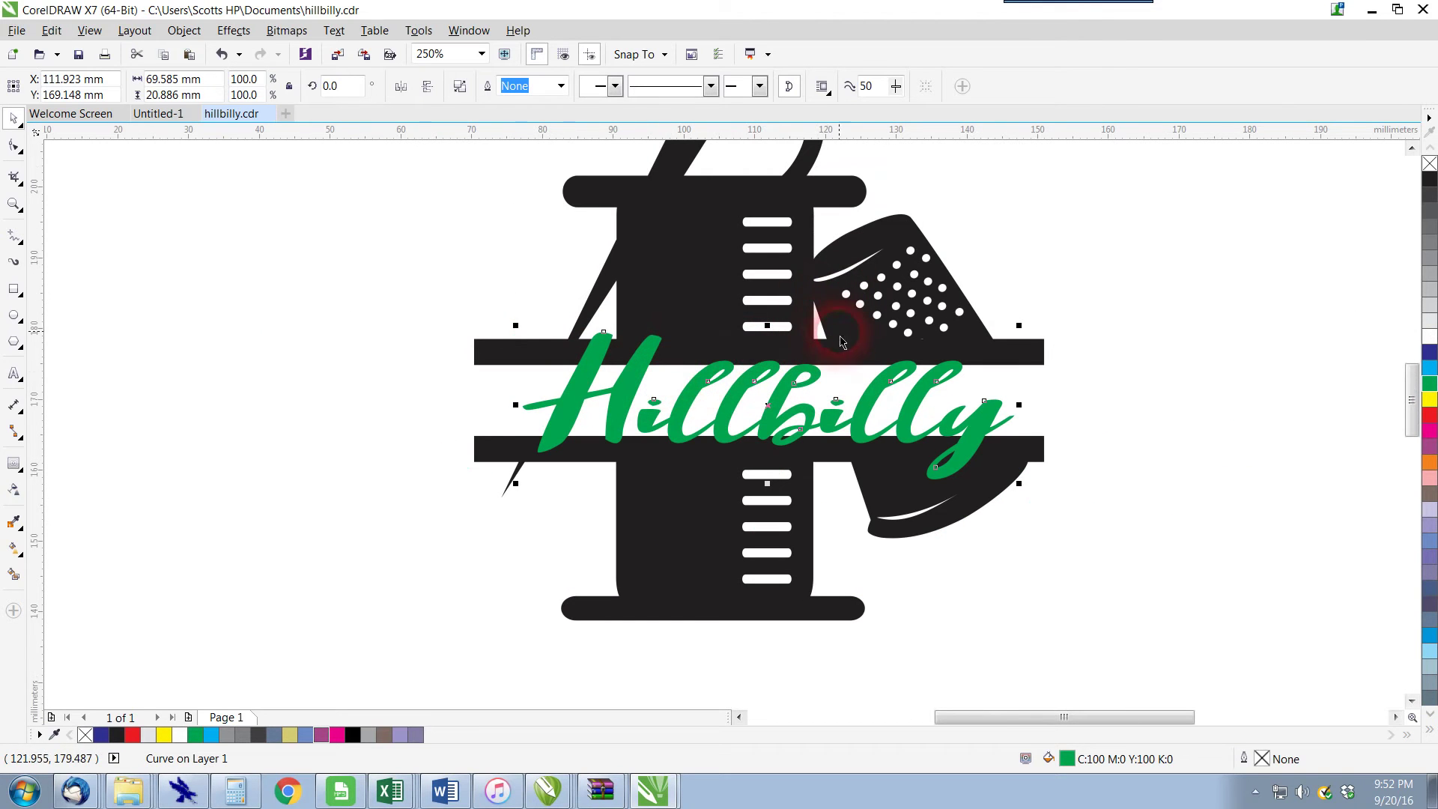
Step: Add a grey contour around the lettering, adjusting its offset from 1.1 mm to 0.6 mm
click(14, 465)
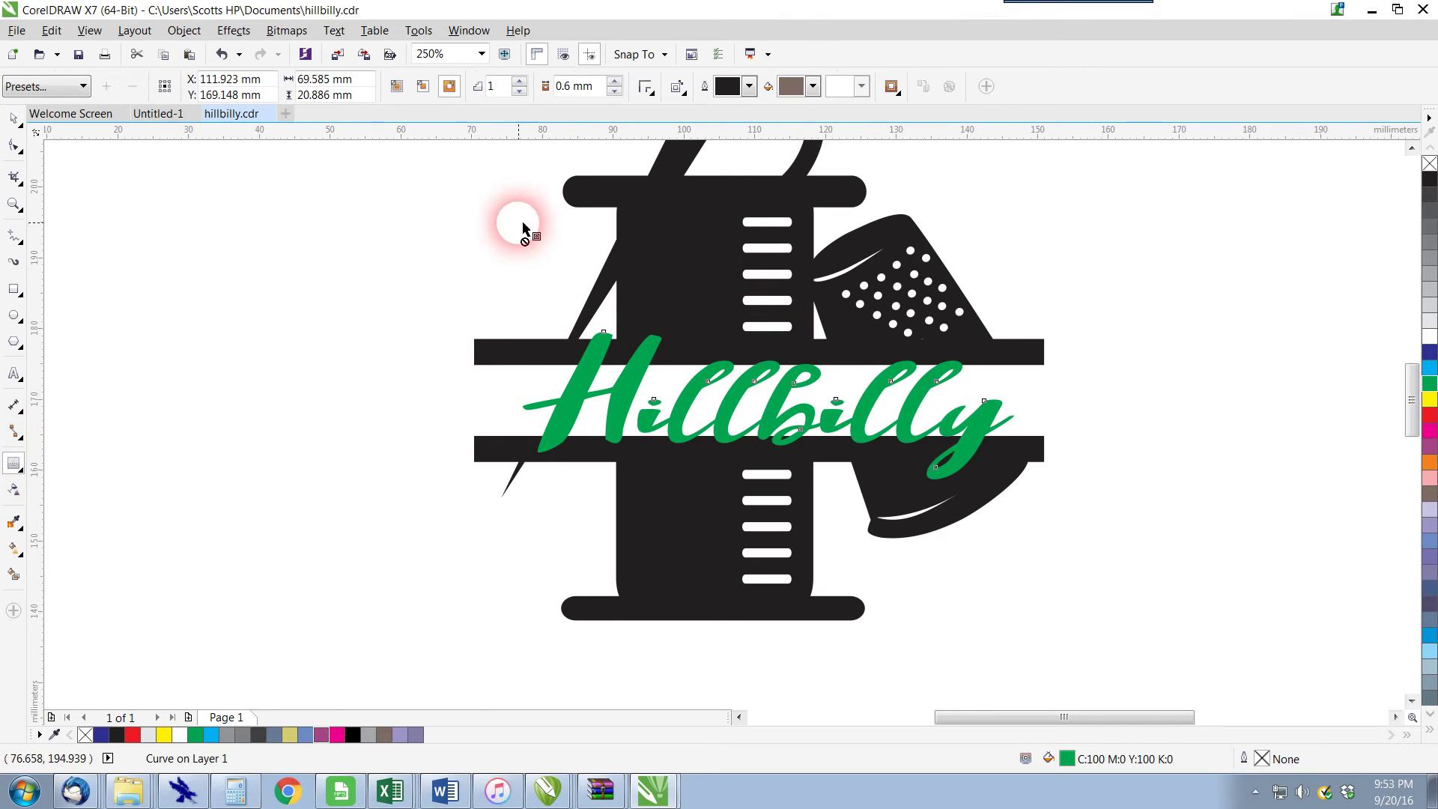
click(615, 82)
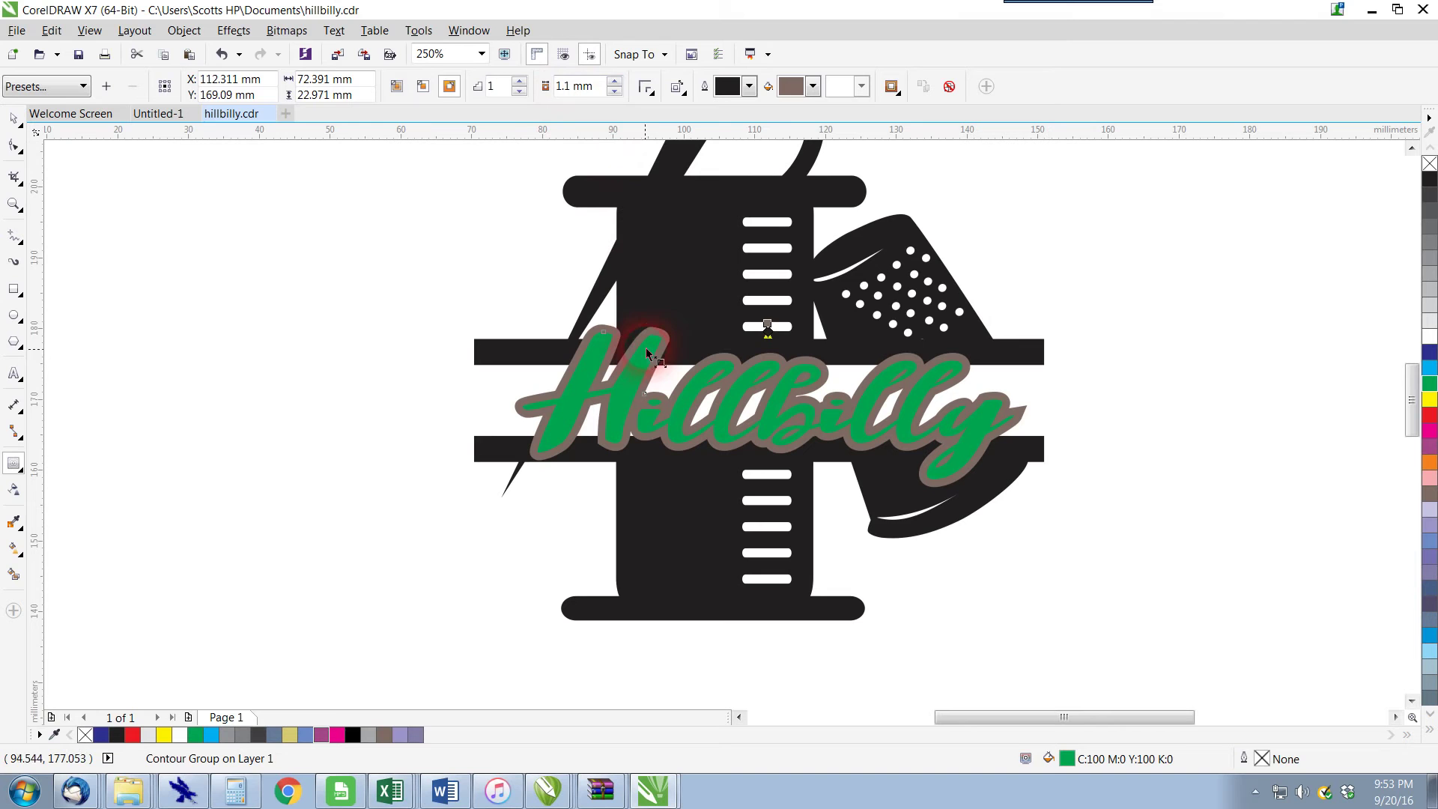
click(615, 91)
scroll(761, 376, up, 2)
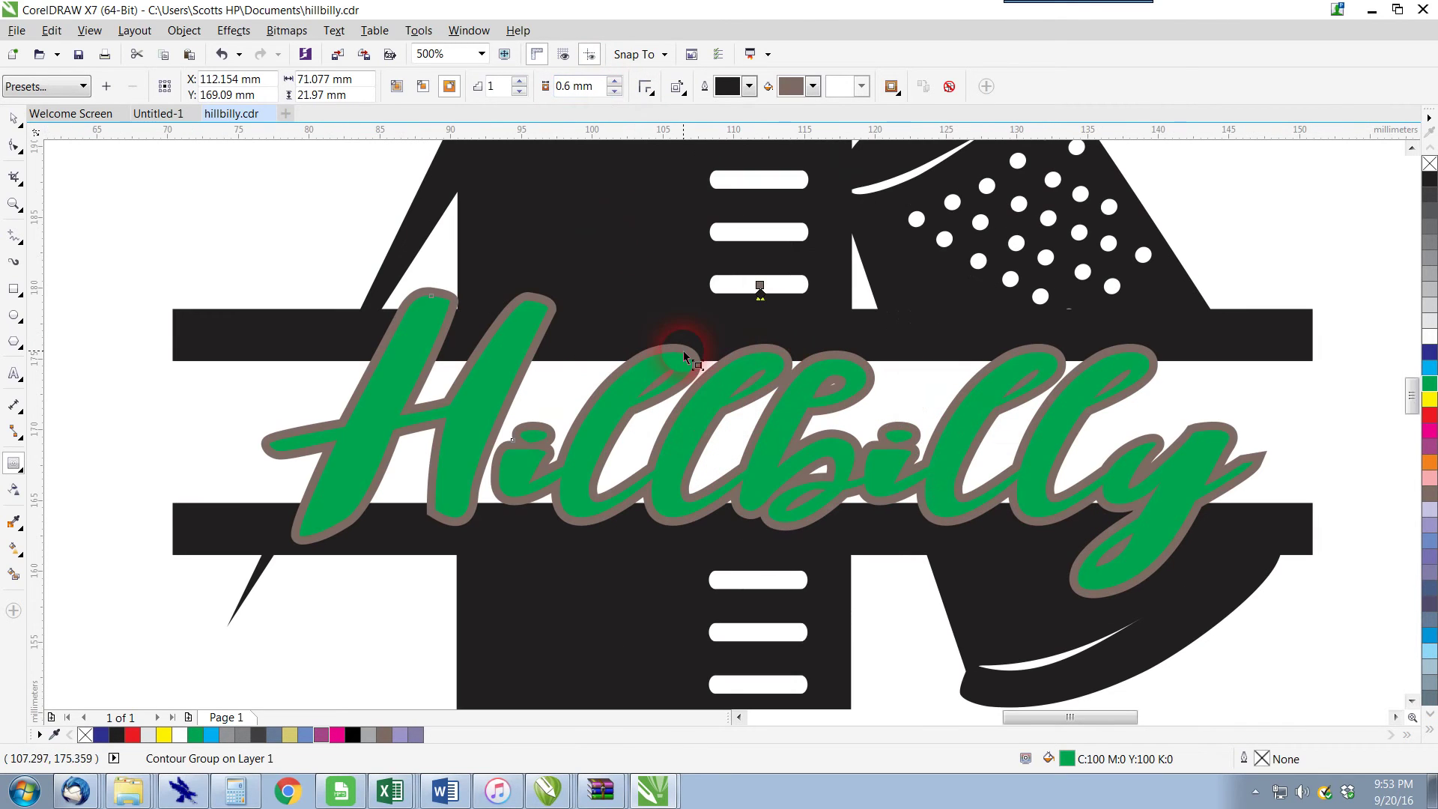
click(15, 120)
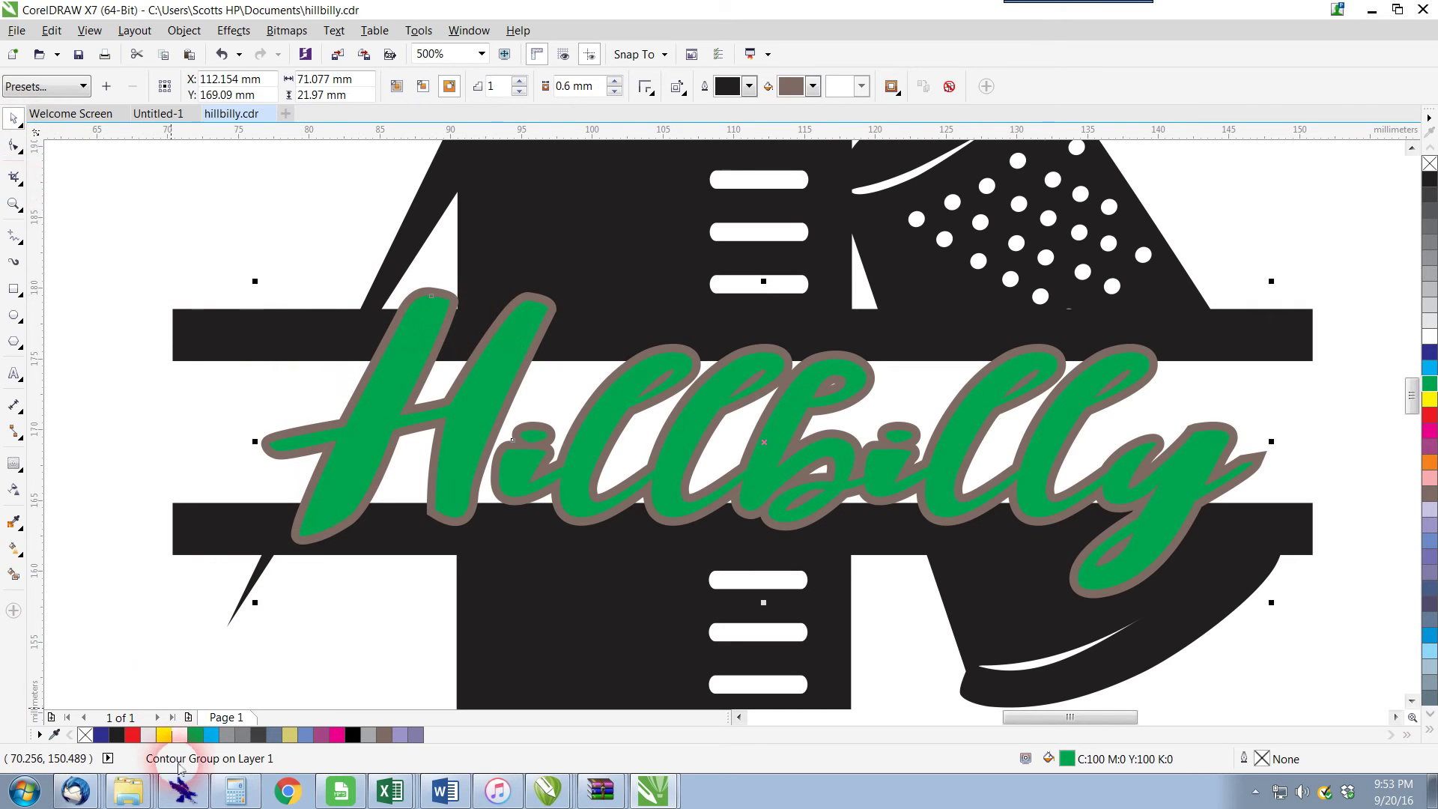
Step: Drag the contoured lettering aside to test it, then undo the move
click(307, 283)
scroll(670, 500, down, 2)
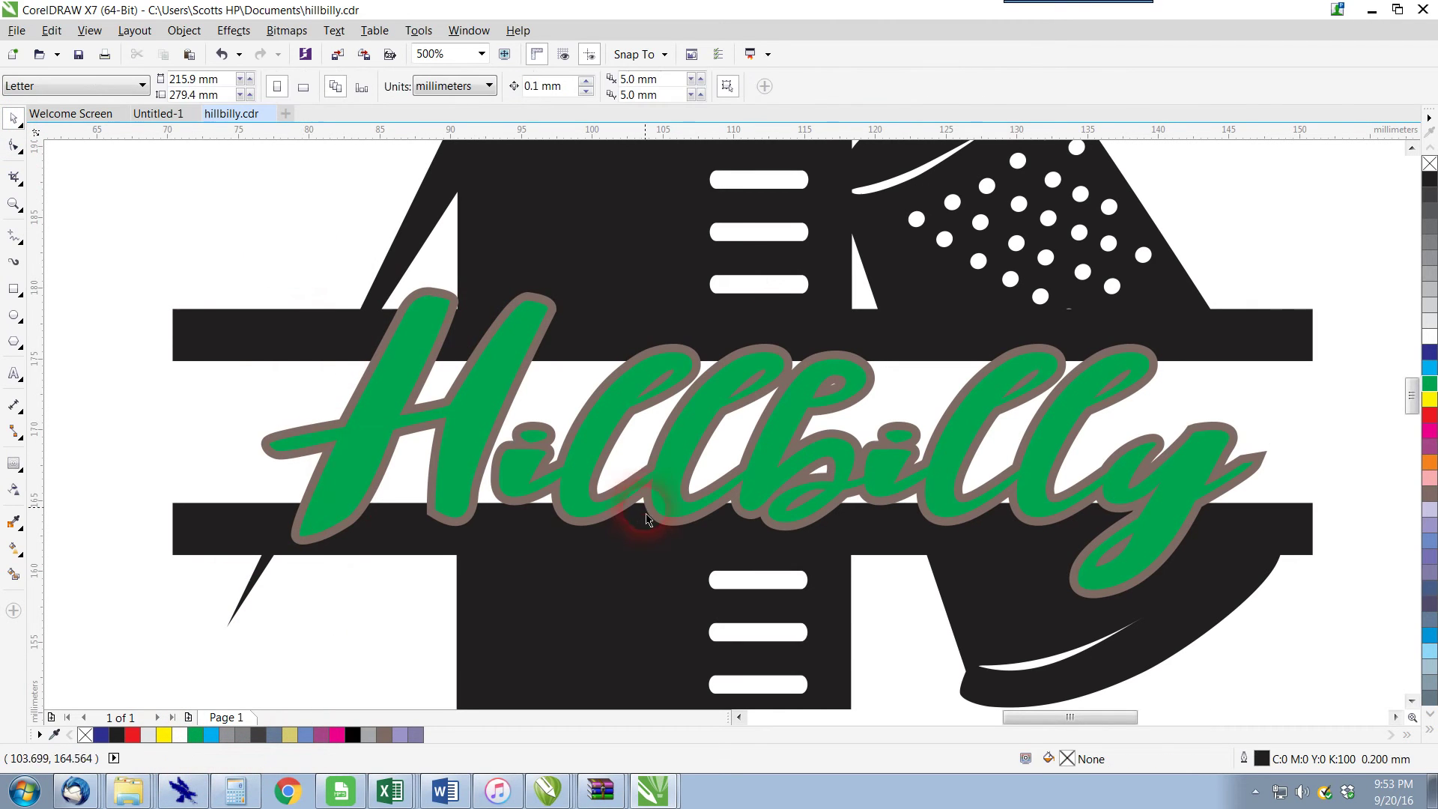
drag(701, 491, 1014, 409)
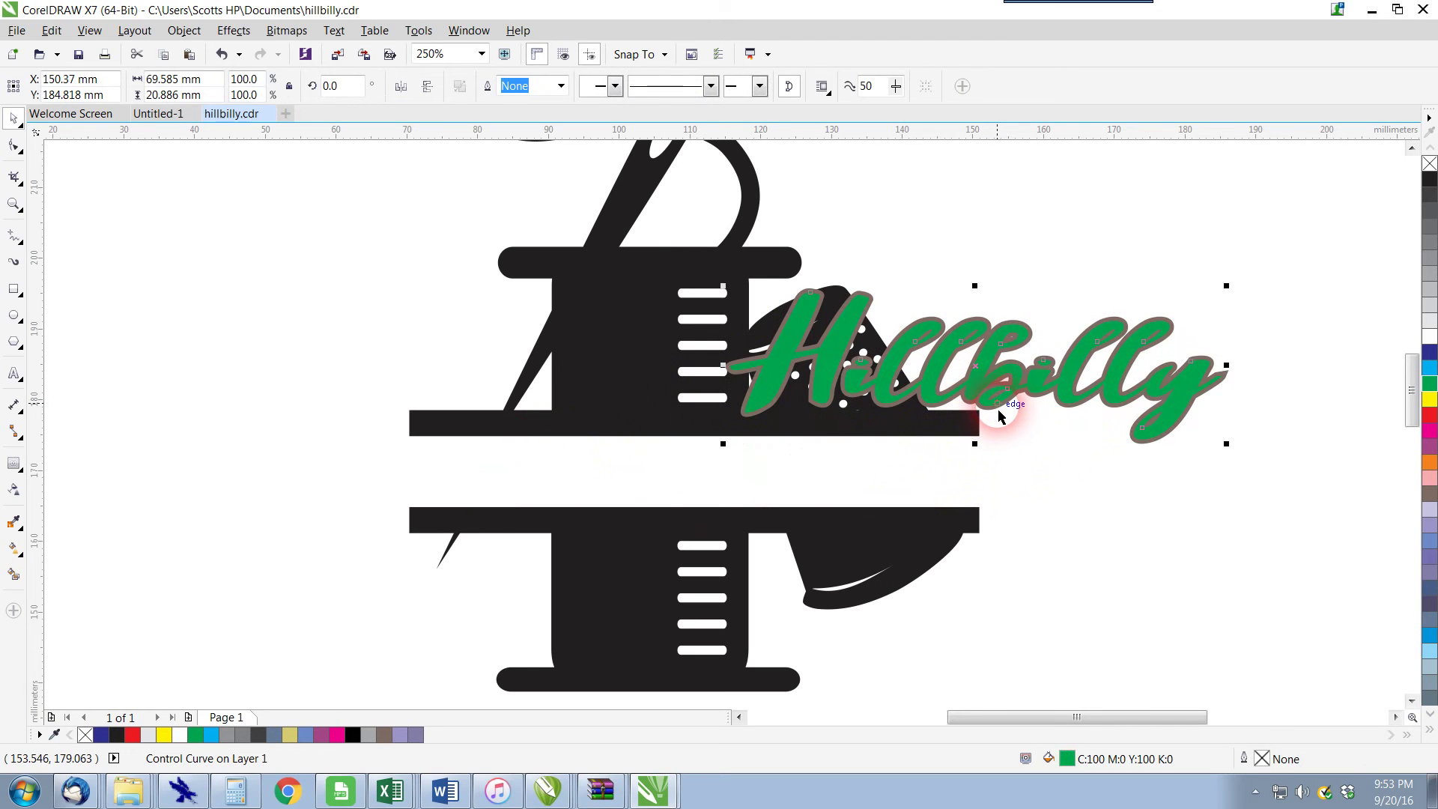
key(ctrl+z)
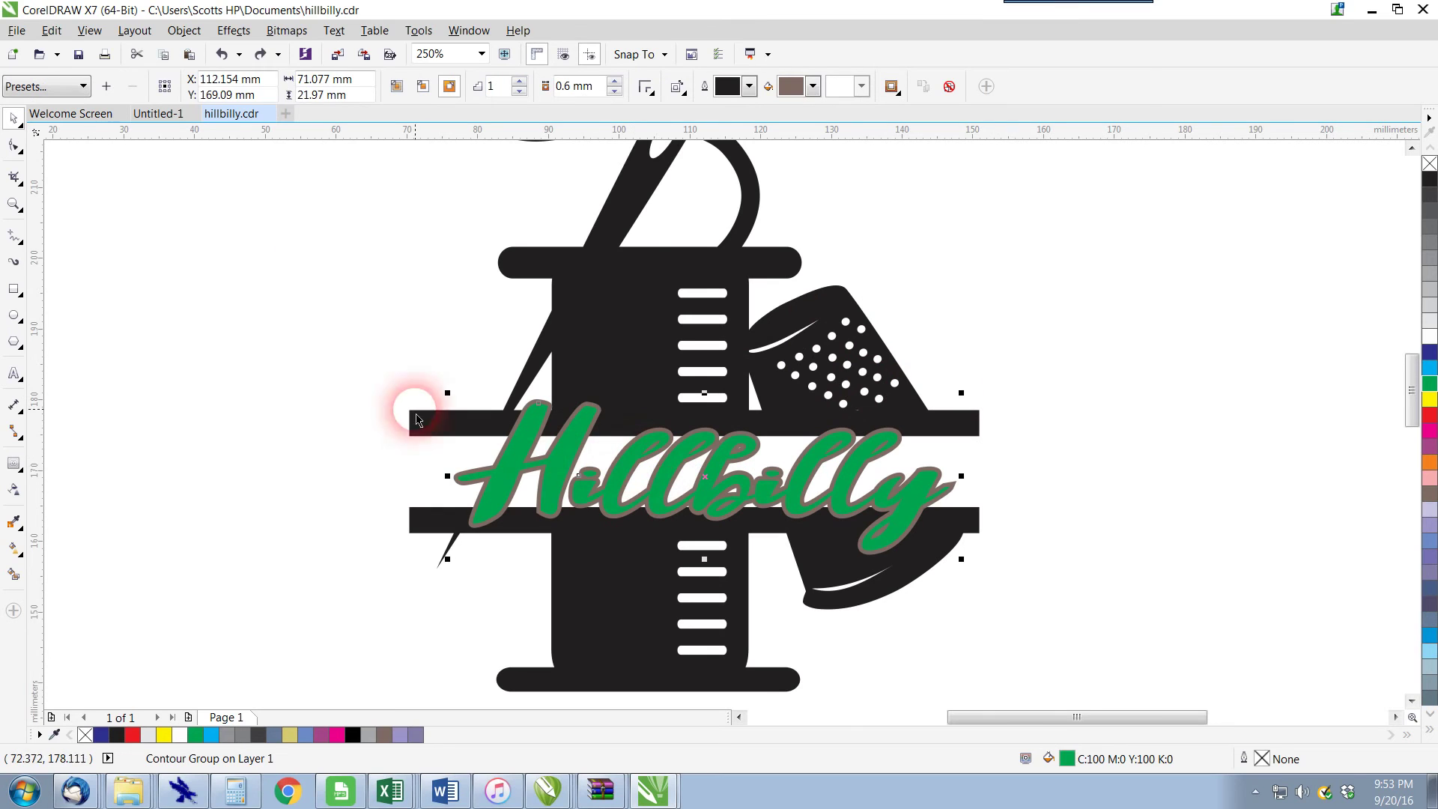
Step: Break the contour group apart, confirming the green script separates from its grey contour
click(183, 30)
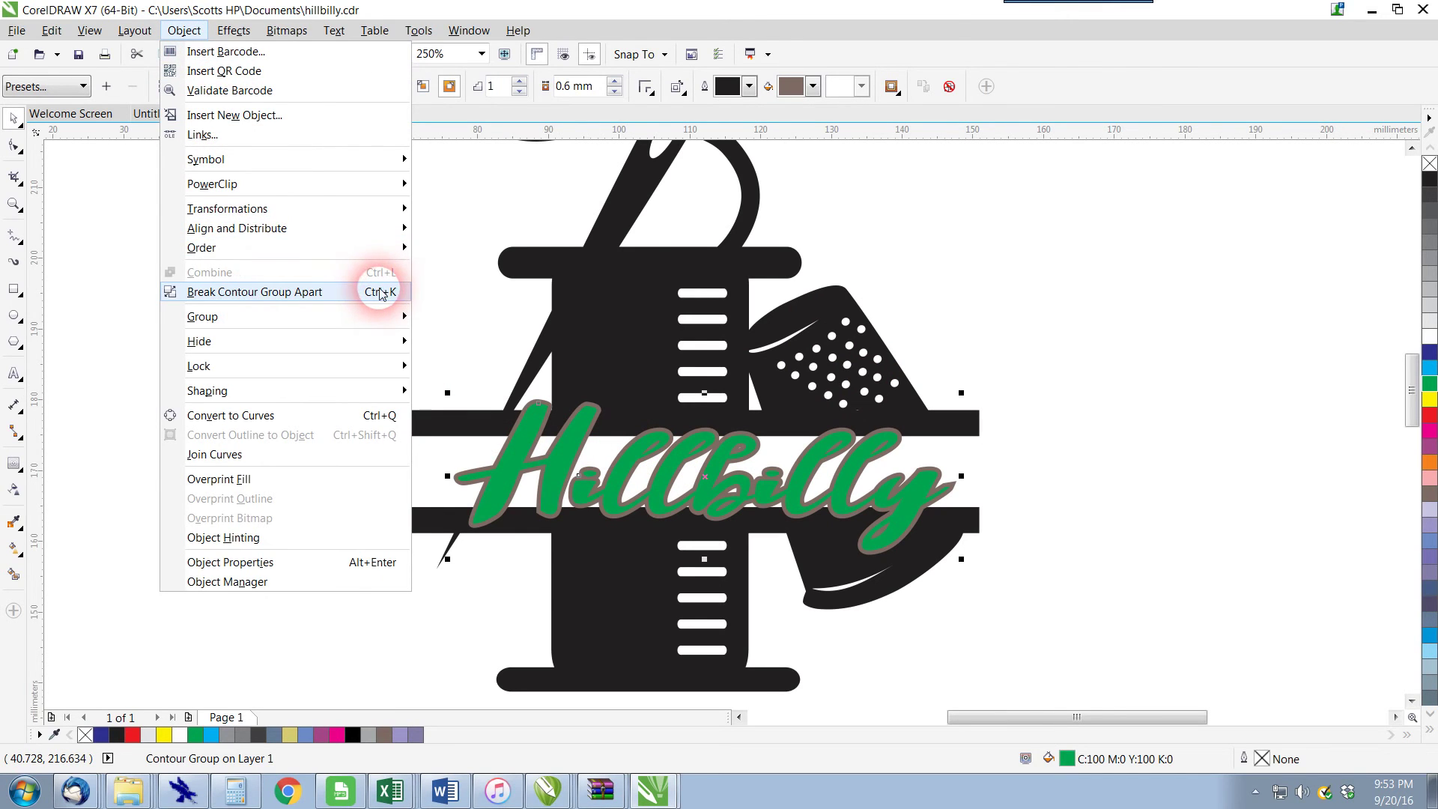
click(382, 292)
click(554, 500)
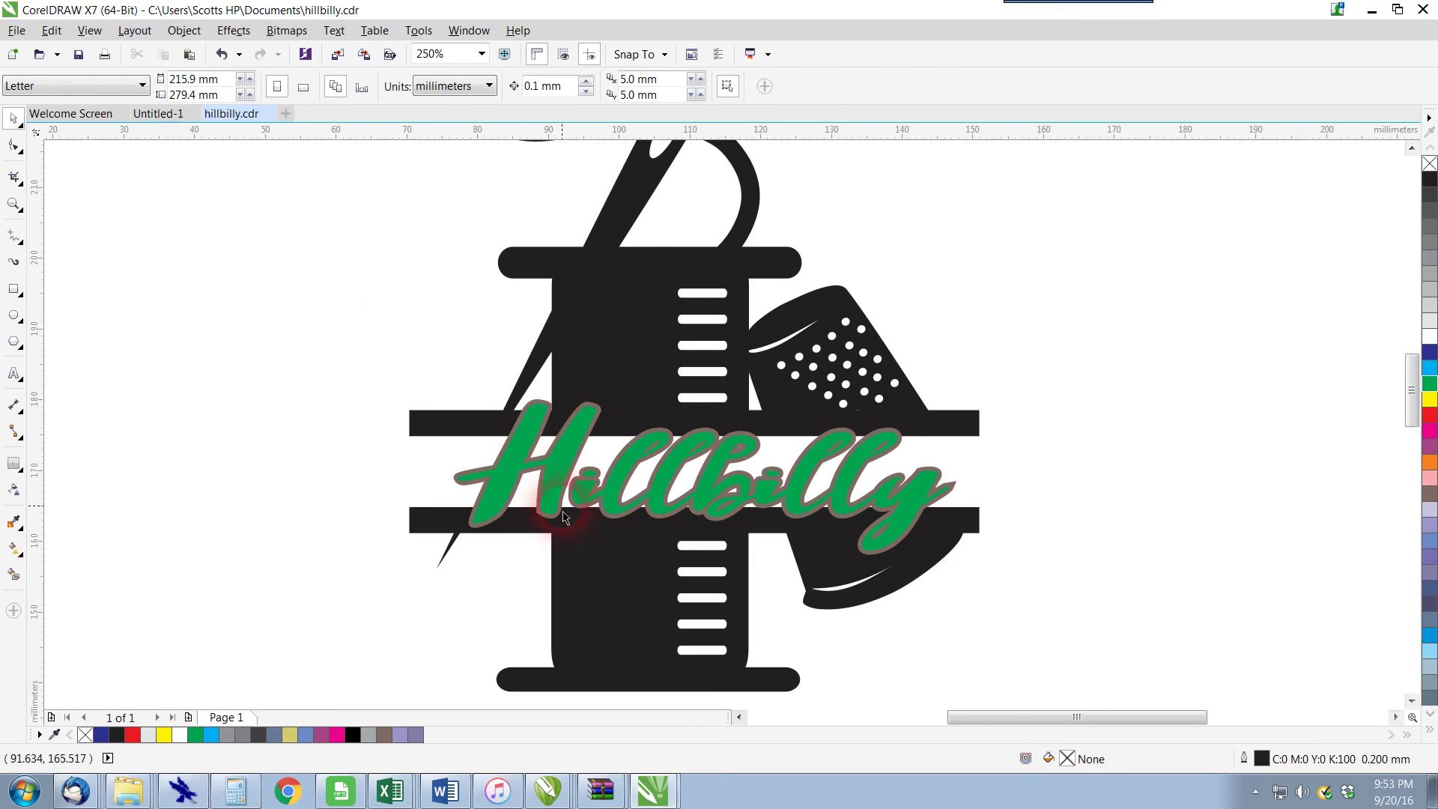
drag(510, 477, 834, 331)
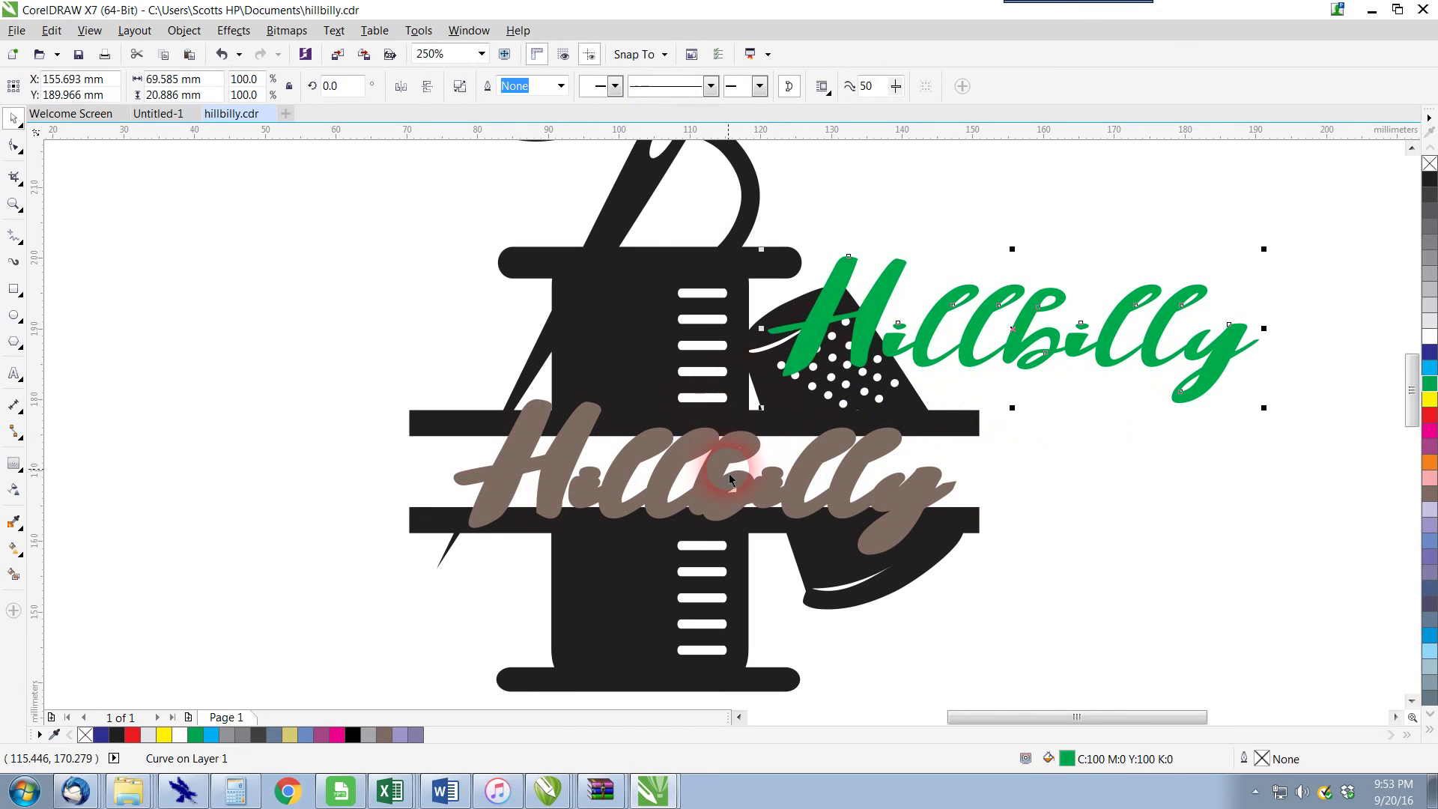
key(ctrl+z)
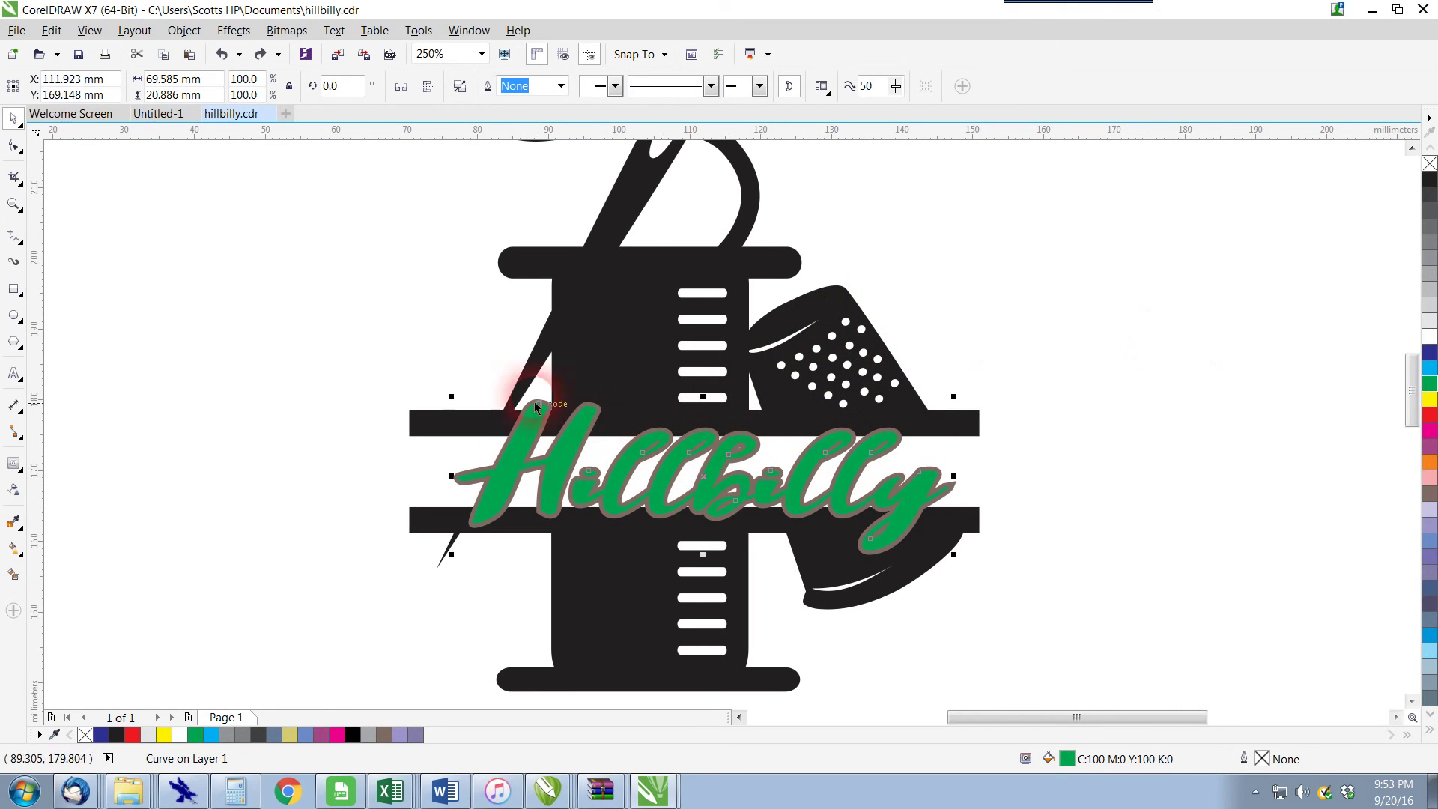
click(379, 336)
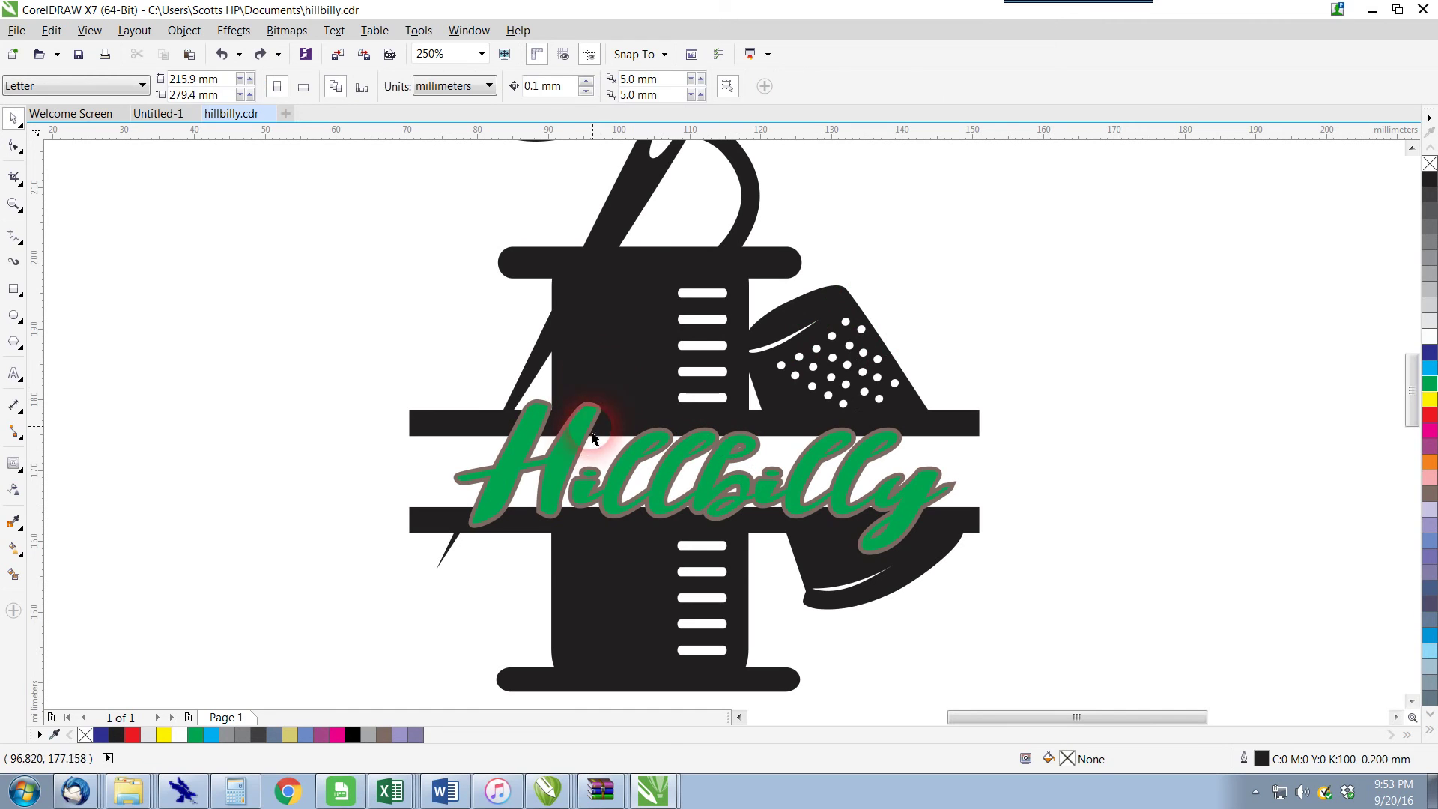
click(578, 455)
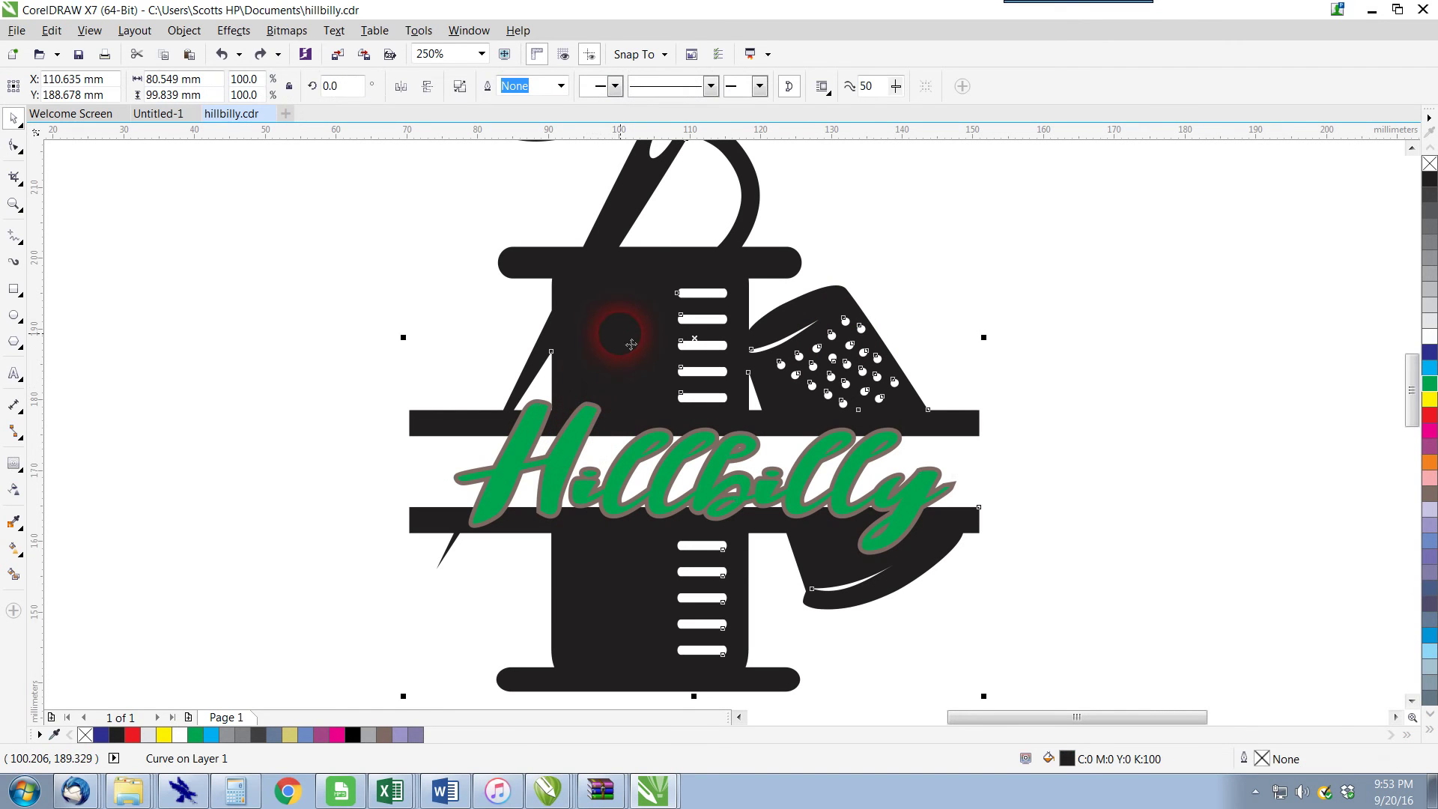
Step: Subtract the grey contour from the black spool design using Back Minus Front
click(379, 362)
scroll(547, 381, up, 2)
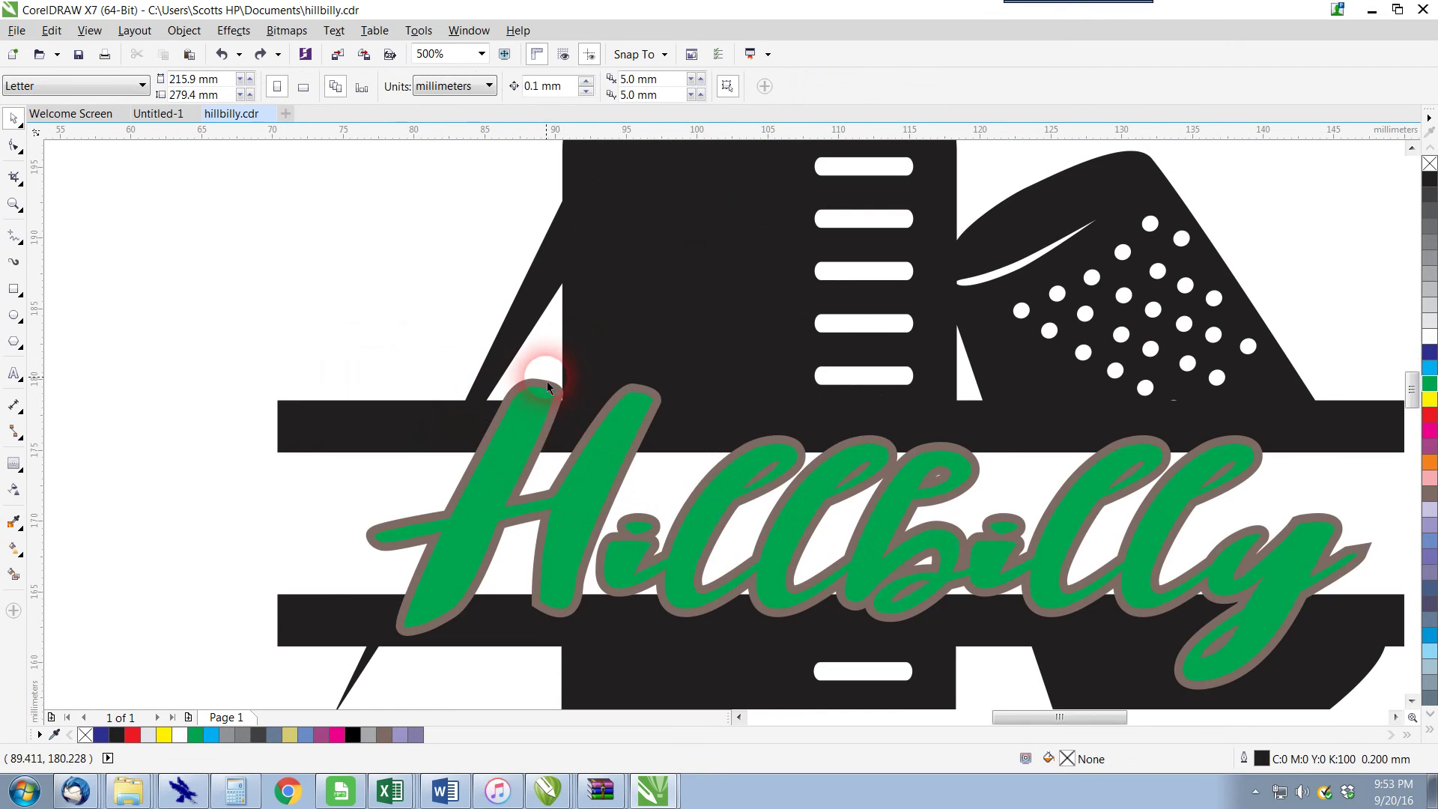
click(545, 387)
scroll(575, 393, down, 4)
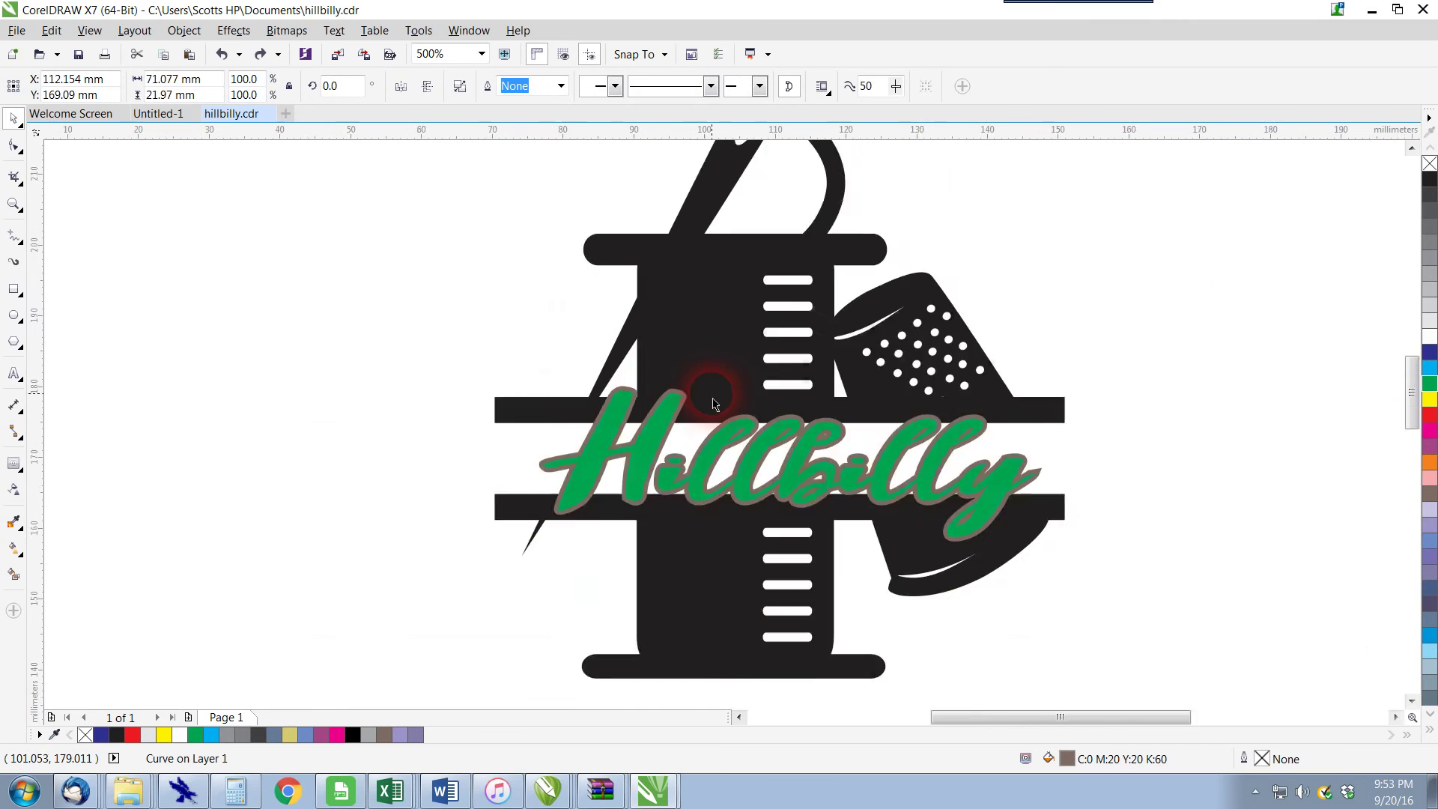
scroll(714, 397, up, 4)
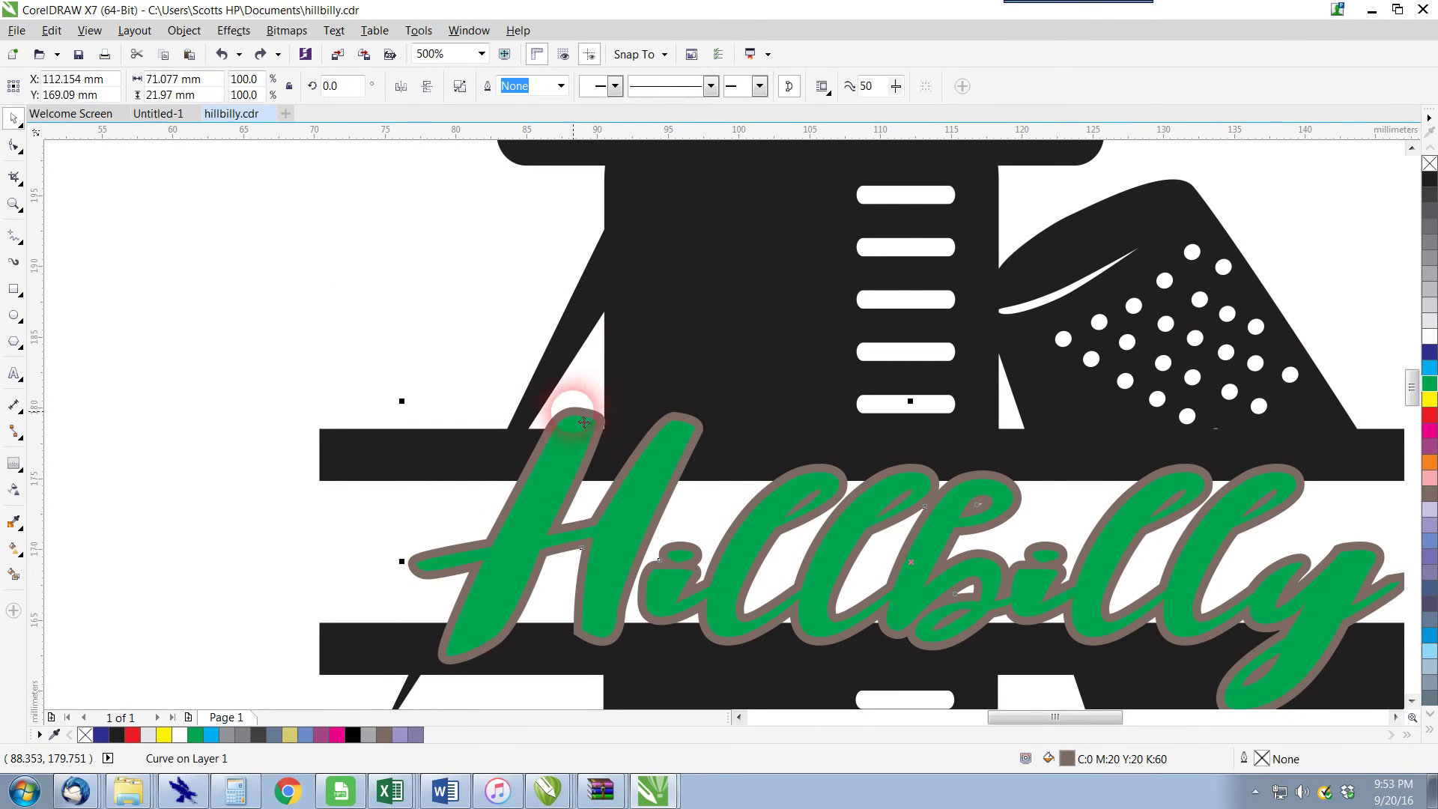
shift+click(663, 315)
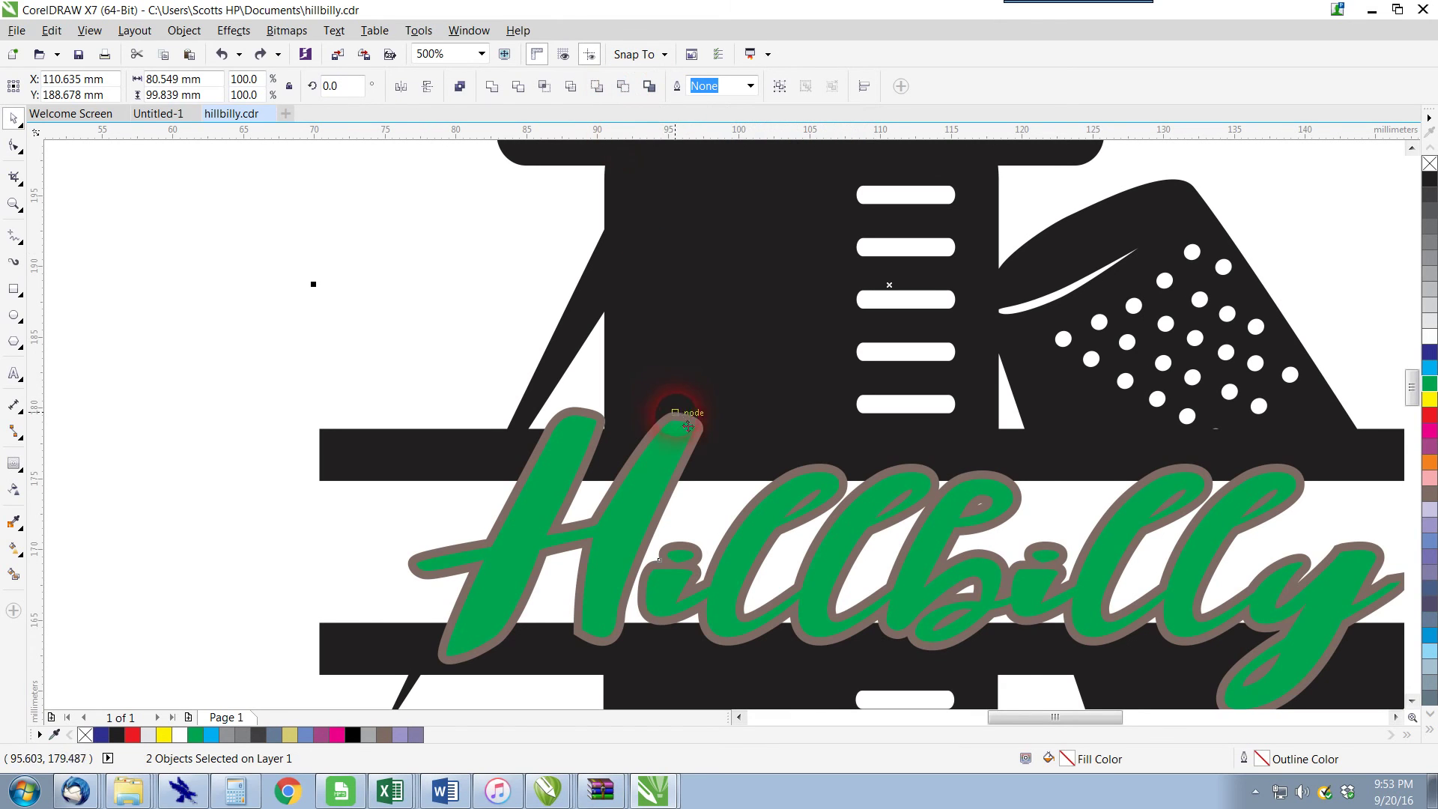
click(622, 88)
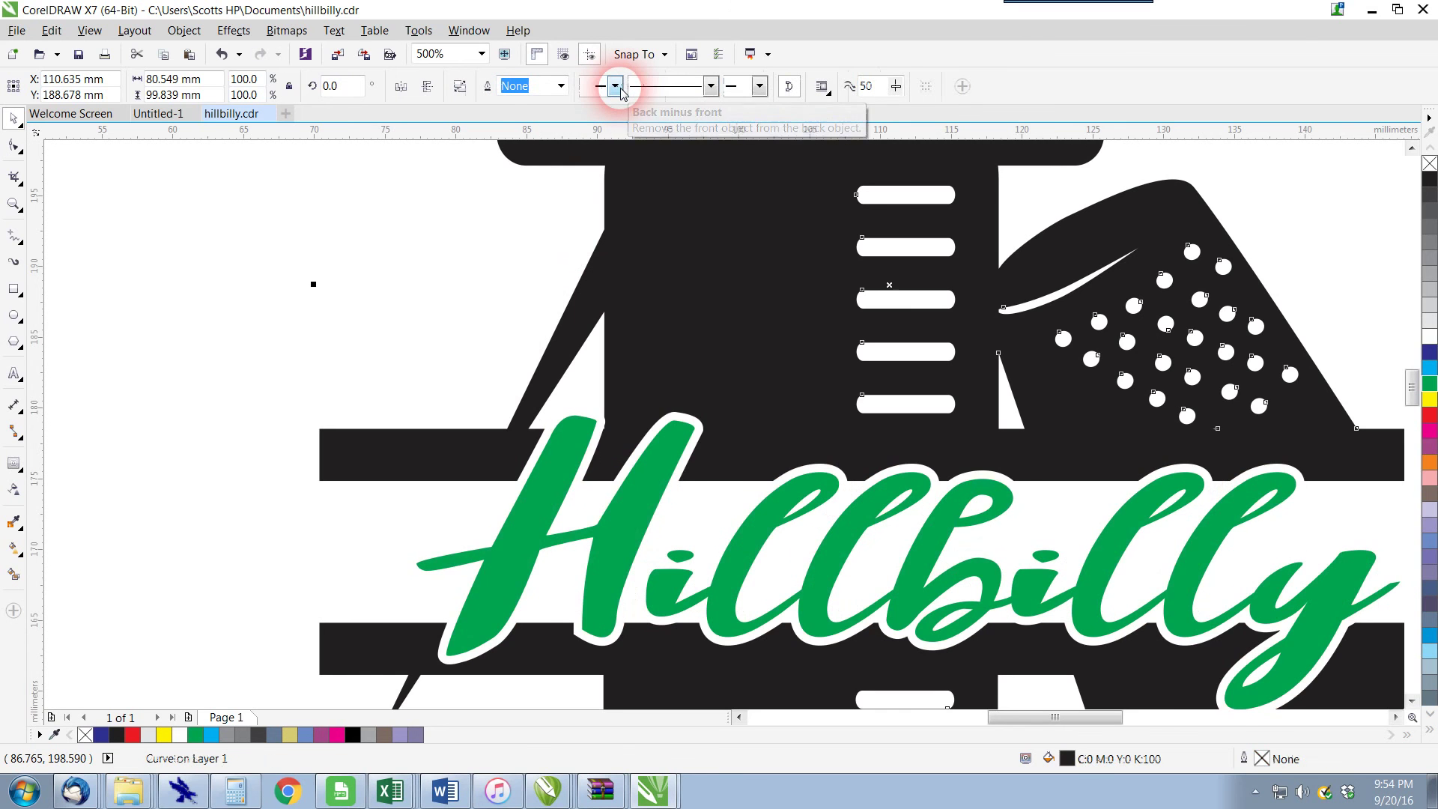
Step: Deselect to check the white cut-out gap, then select the green Hillbilly script
click(983, 543)
scroll(983, 543, down, 1)
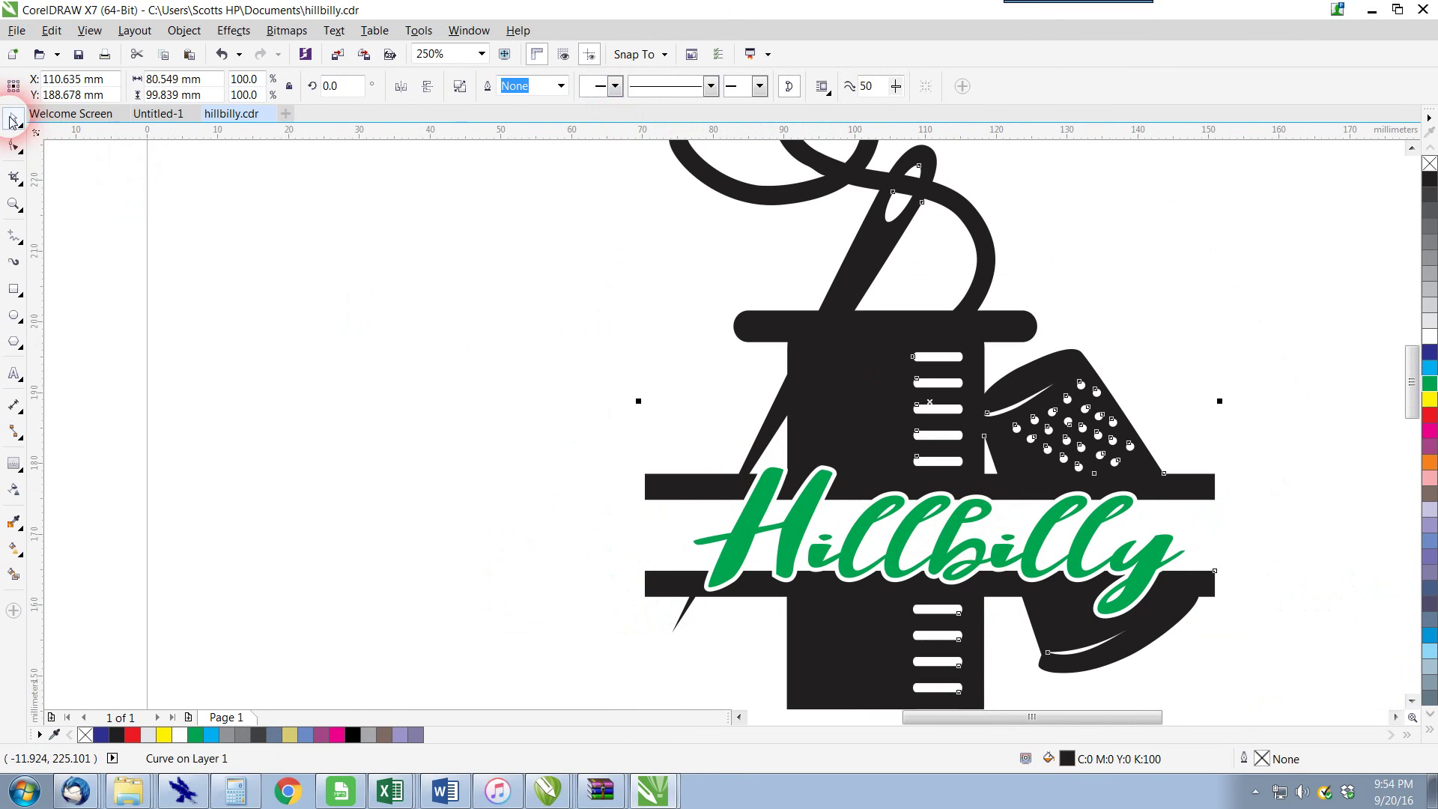
click(578, 516)
scroll(578, 516, down, 1)
scroll(659, 555, up, 1)
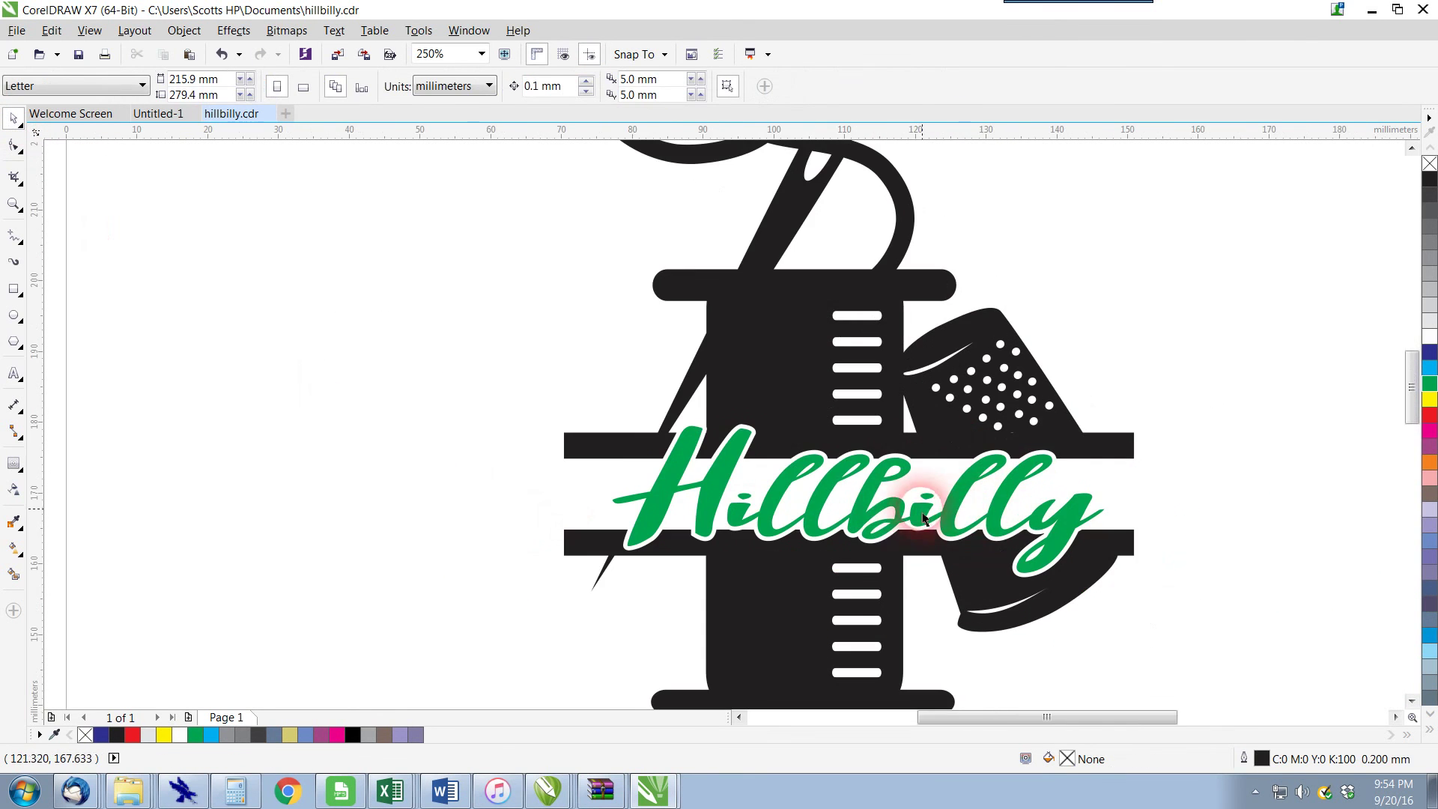
click(902, 494)
Step: Make the script black and weld it with the spool design into one shape
click(1429, 180)
scroll(1048, 495, down, 1)
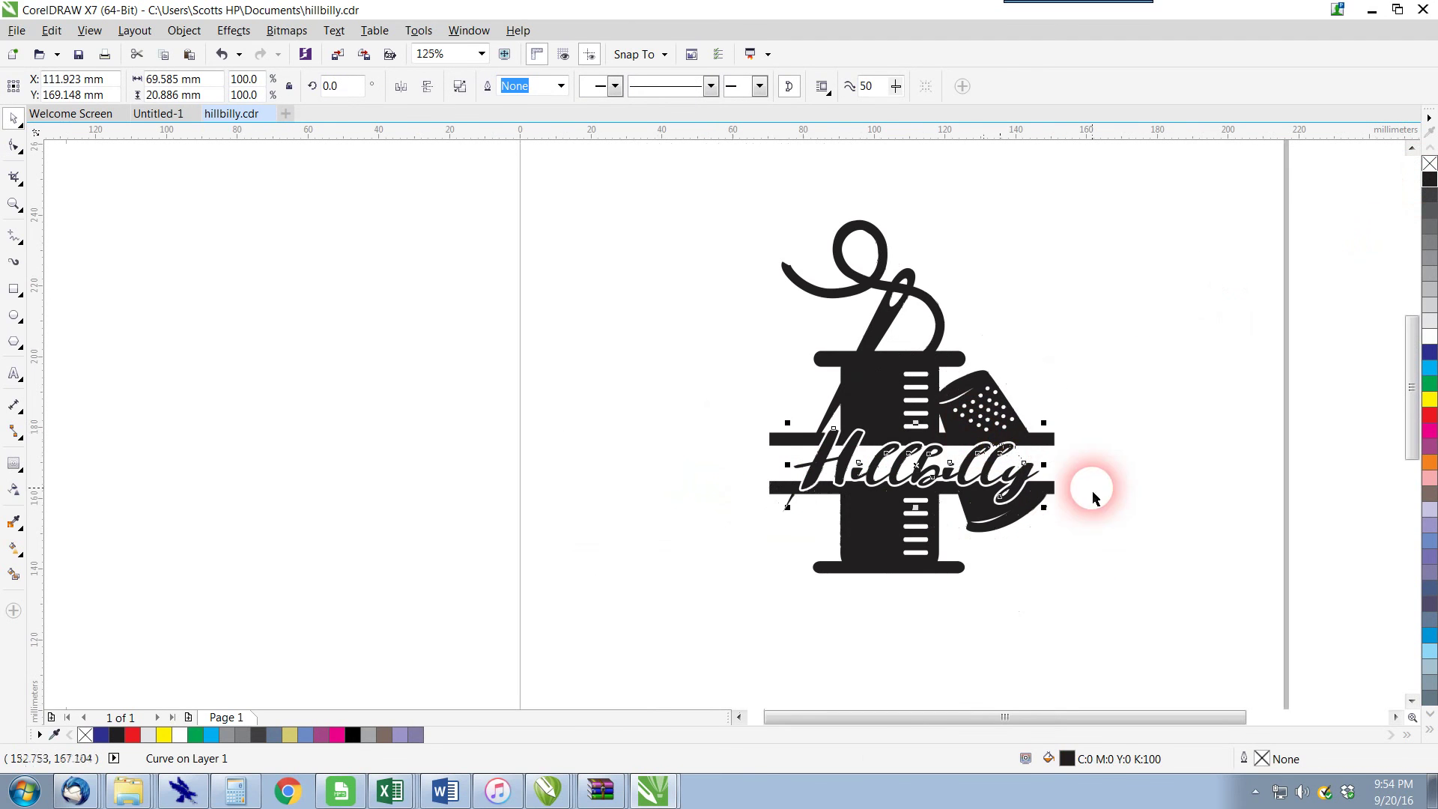
click(800, 409)
drag(672, 208, 1172, 674)
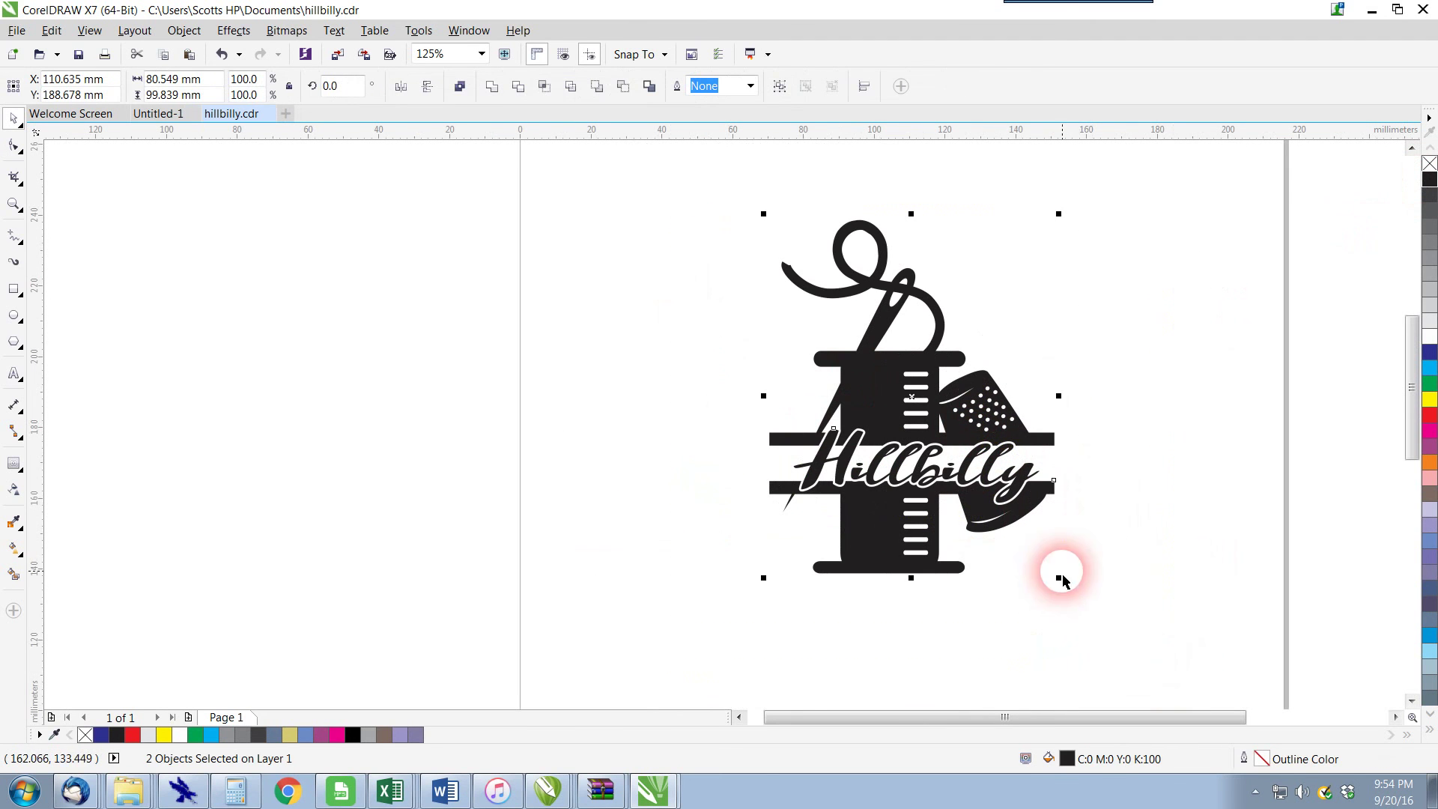
click(942, 488)
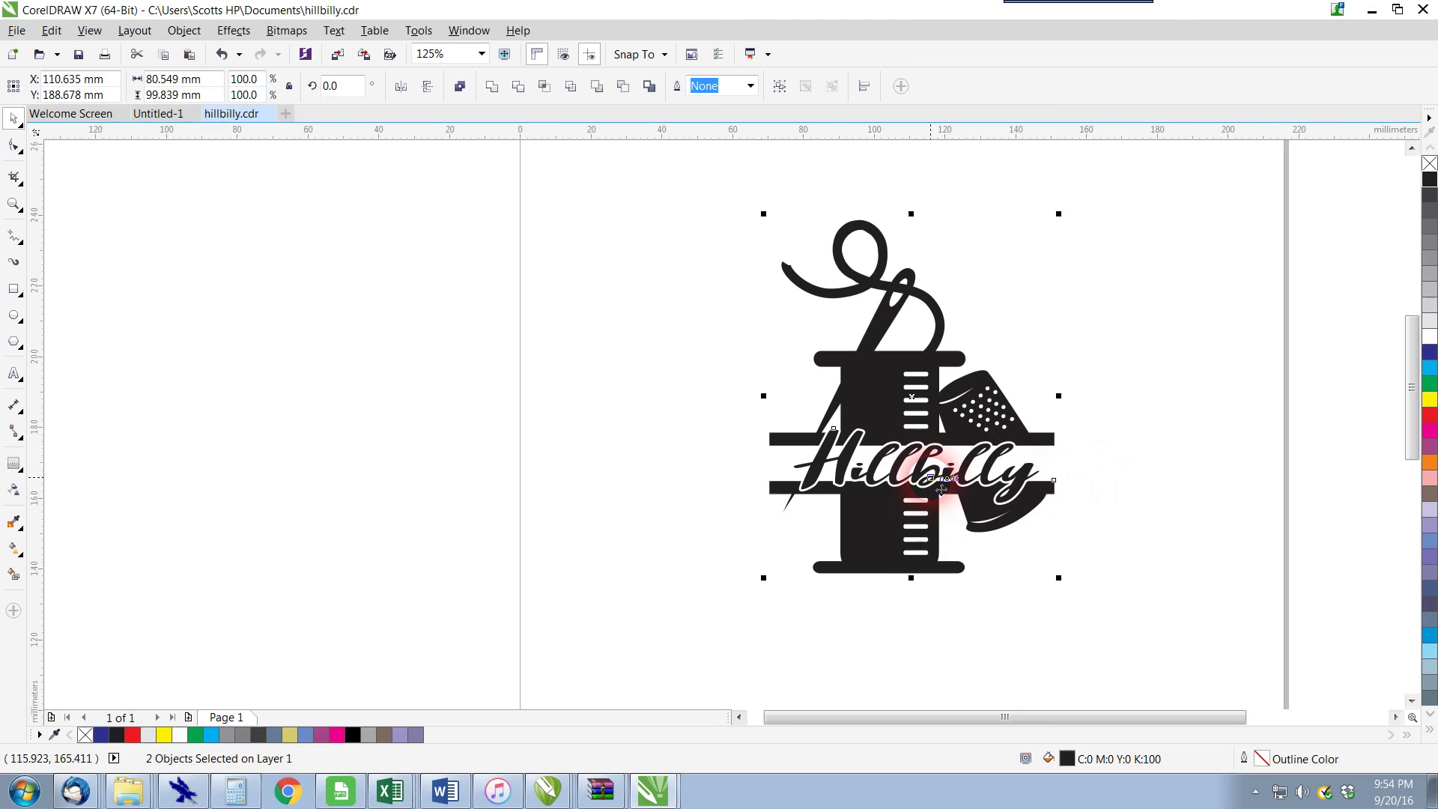
click(492, 85)
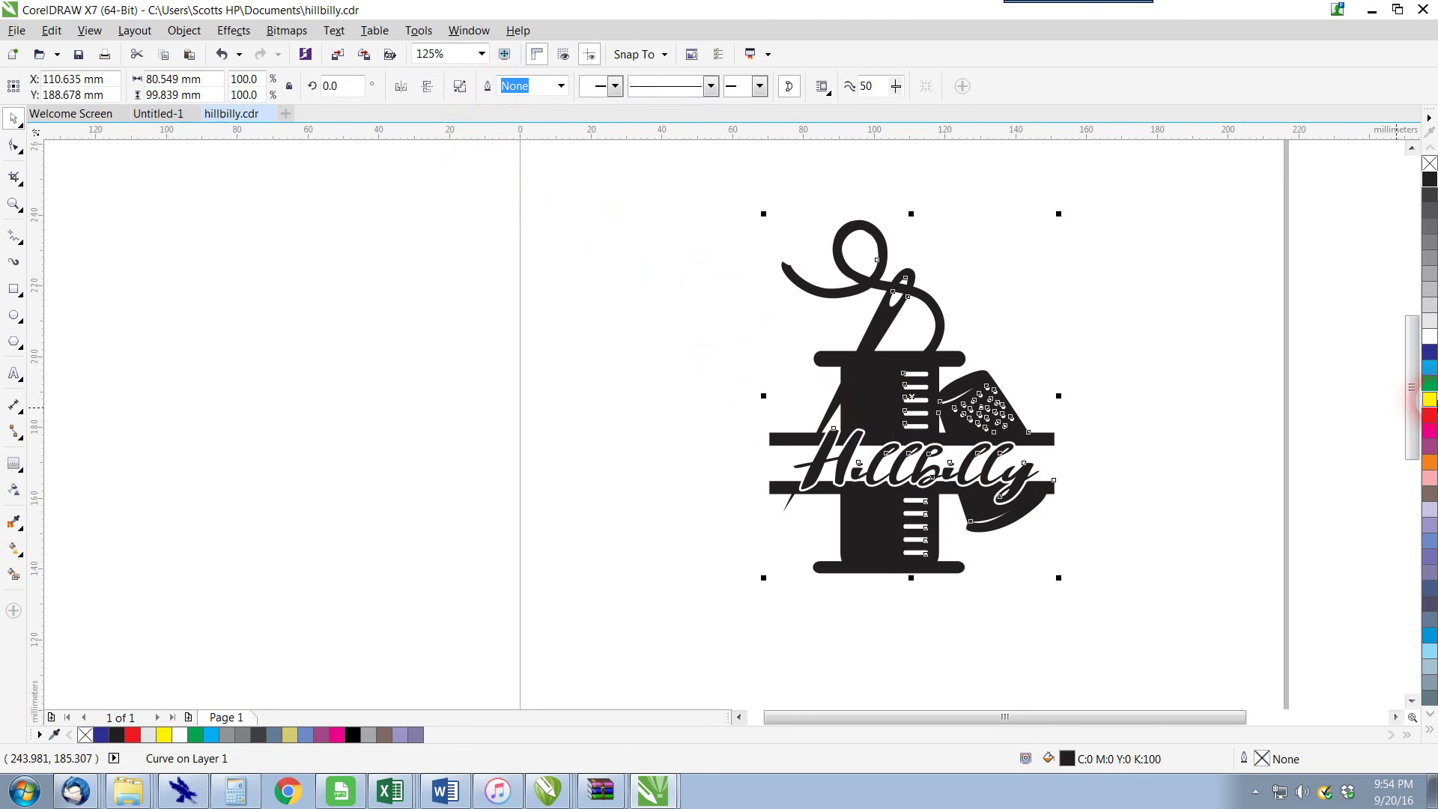
Step: Give the welded shape a red hairline outline with no fill
click(1432, 414)
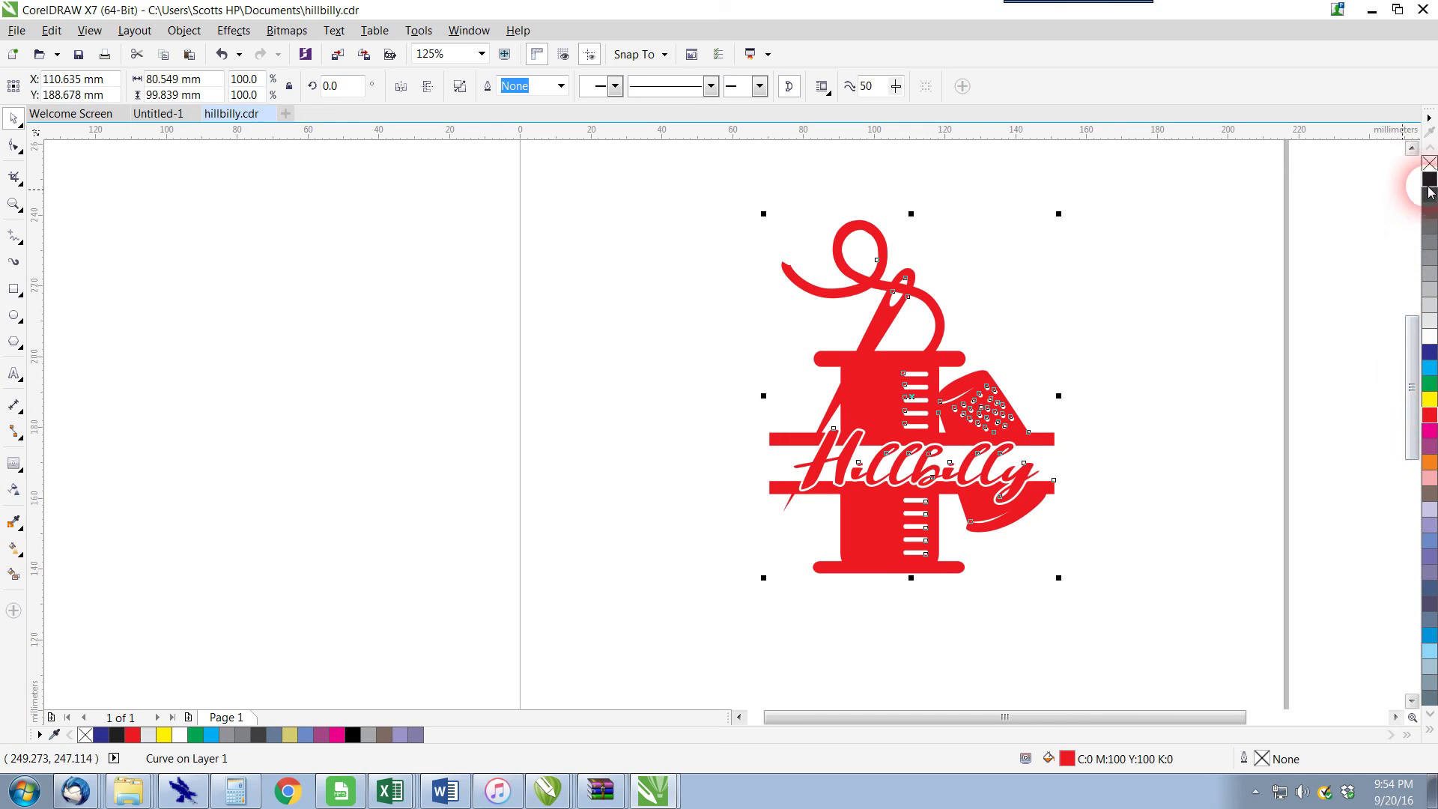
right_click(1430, 412)
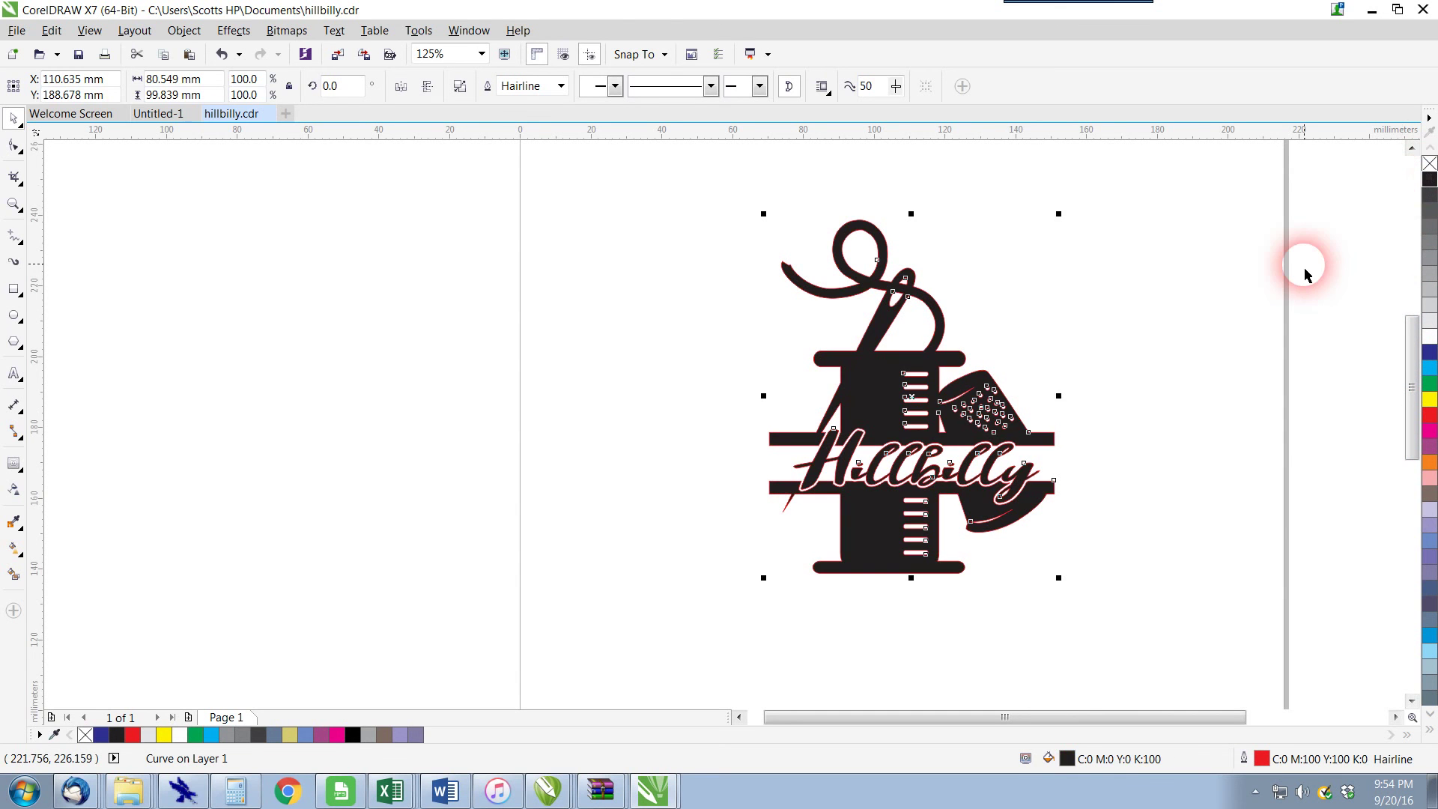
click(1428, 163)
scroll(942, 421, up, 2)
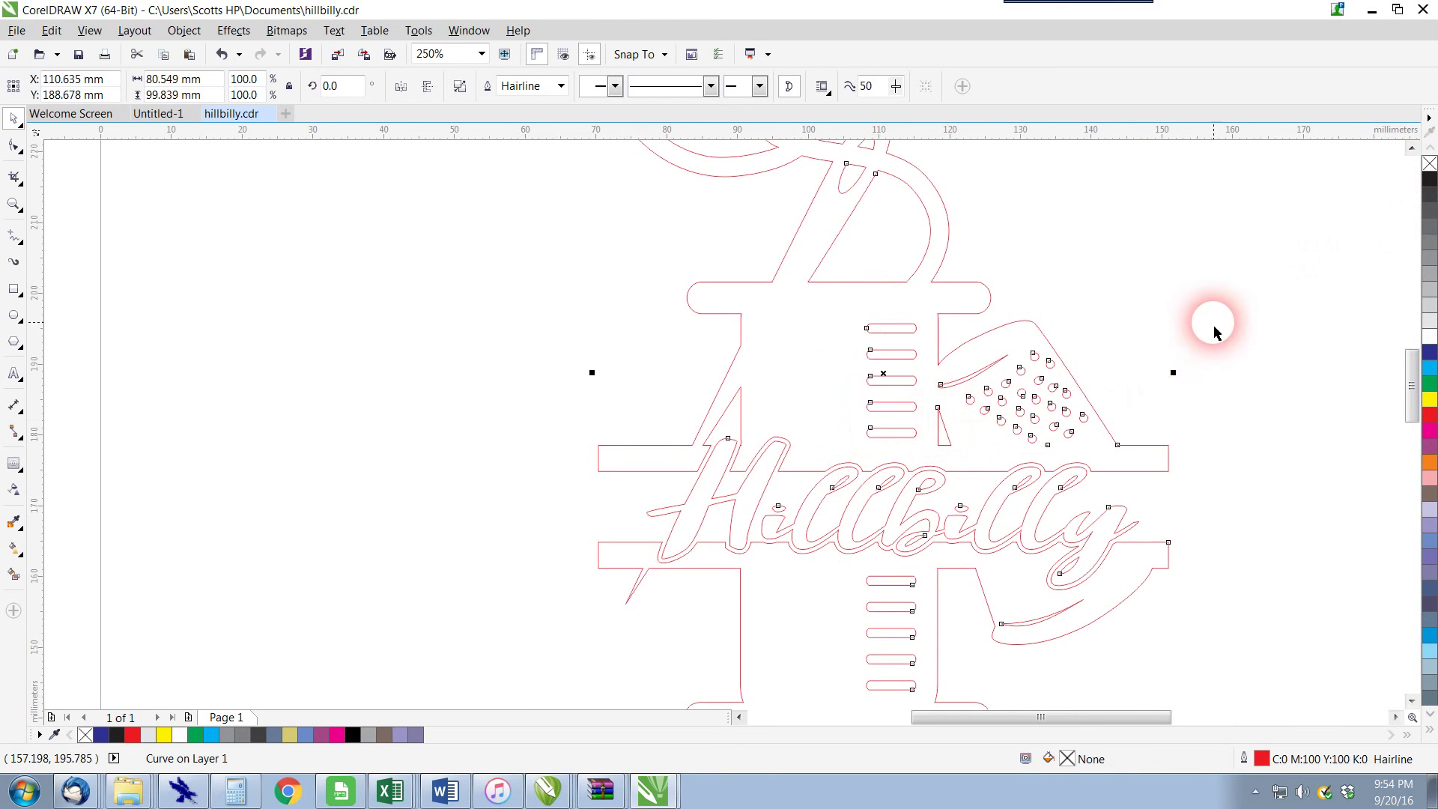
click(1214, 332)
scroll(796, 505, down, 2)
scroll(869, 513, up, 2)
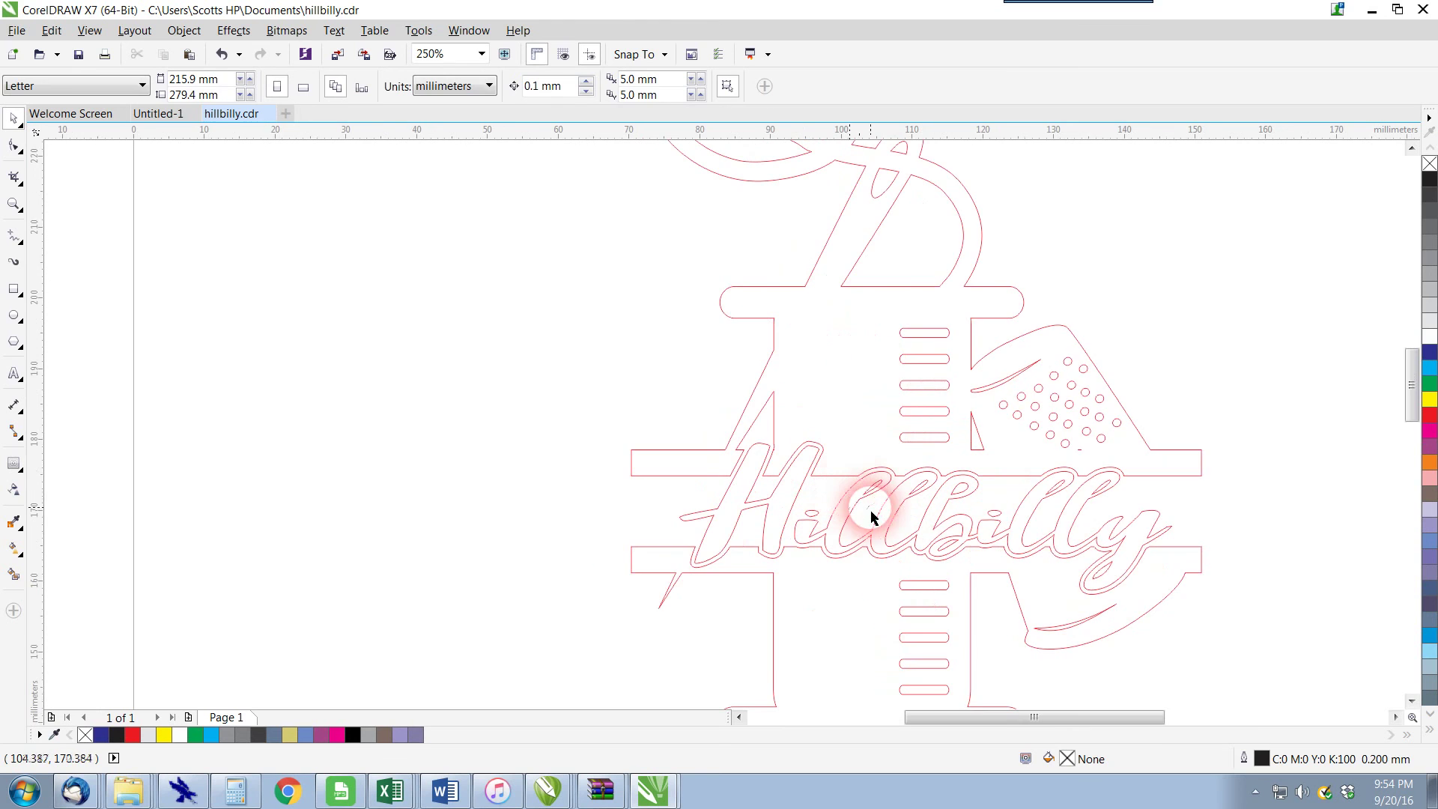
click(844, 514)
scroll(842, 511, down, 2)
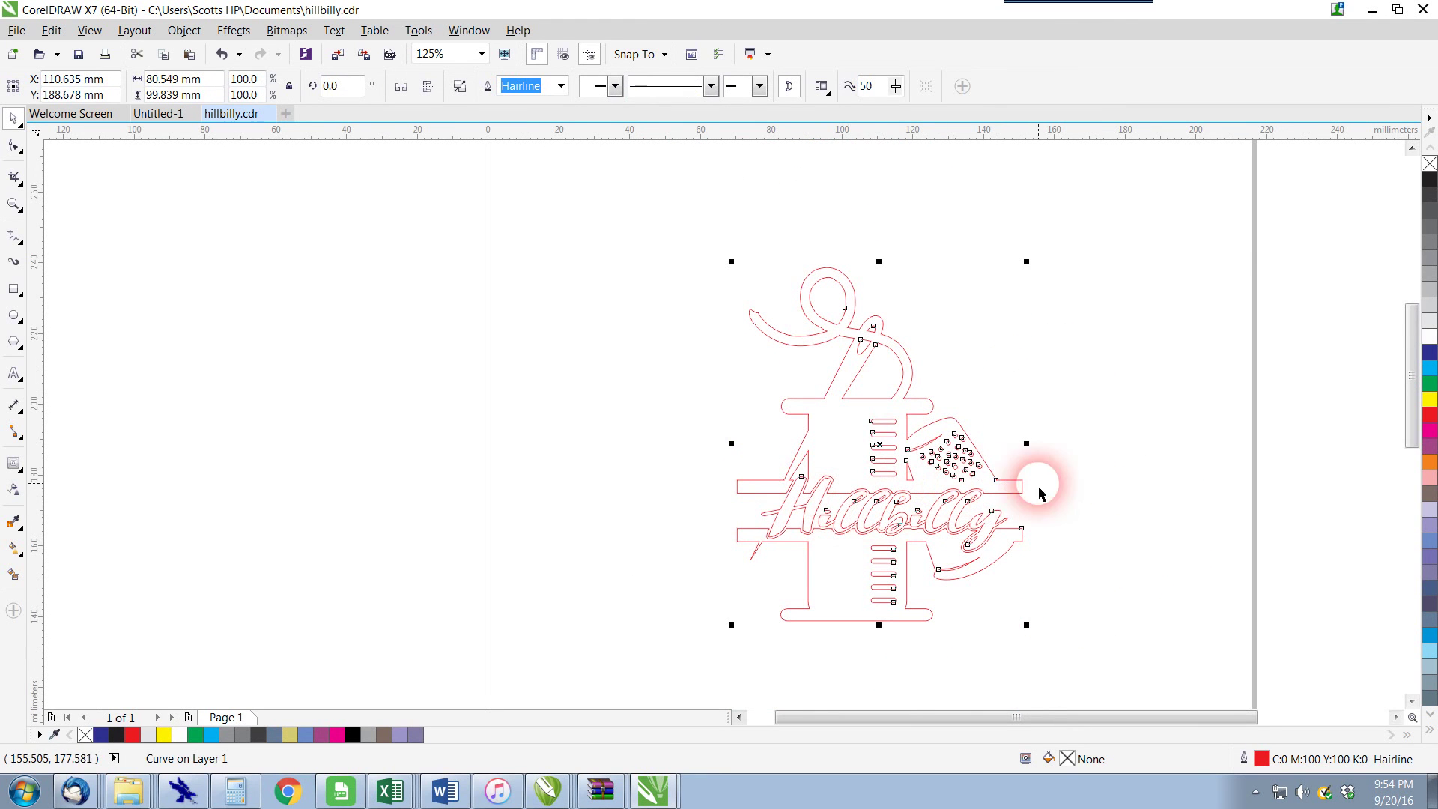
click(1141, 488)
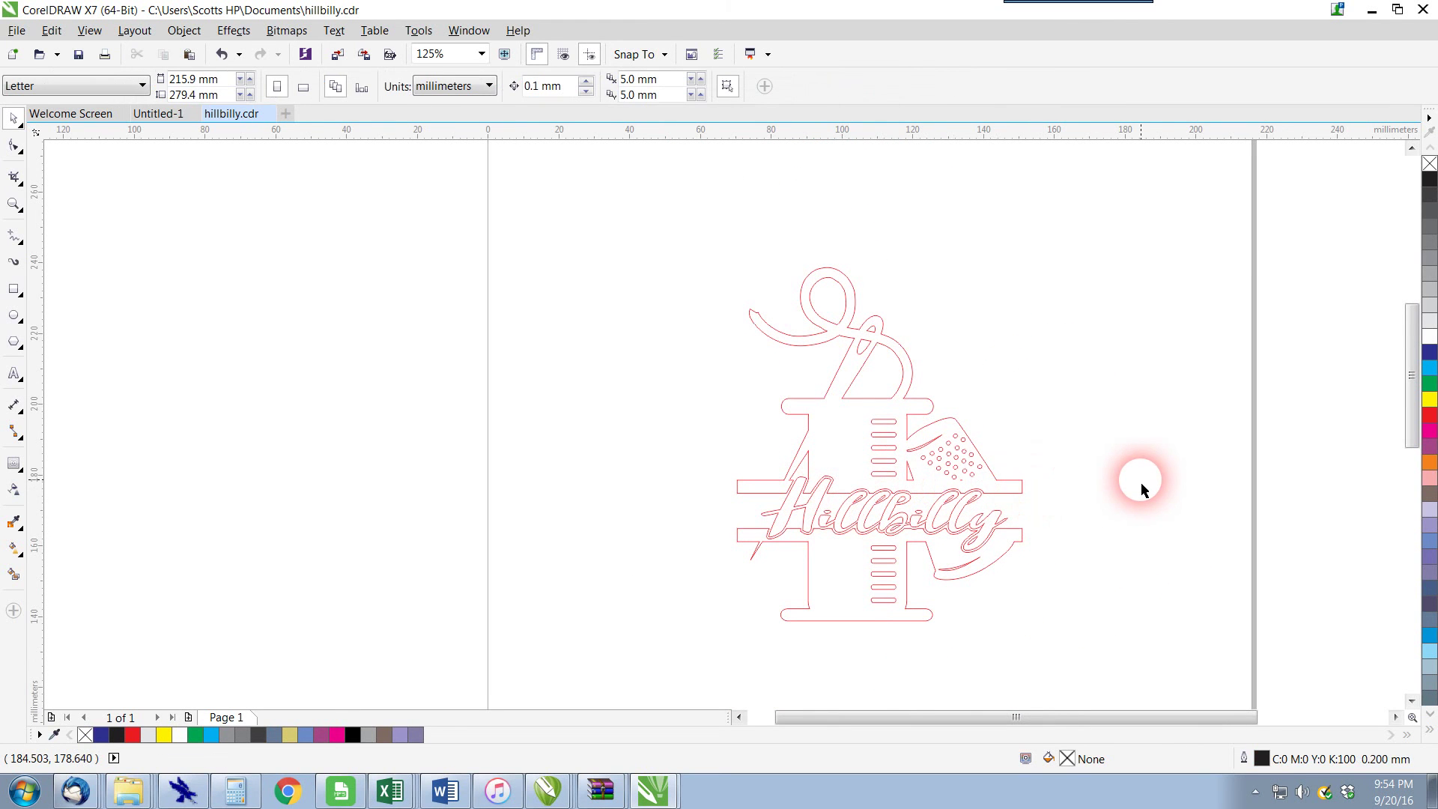